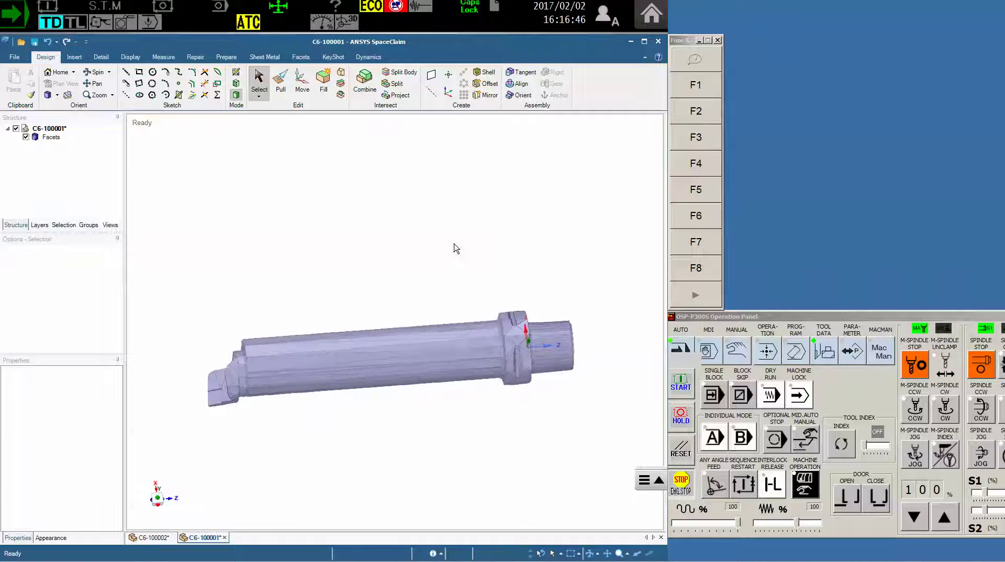
Begin saving a copy of the model as STL, then abandon the save
left_click(14, 58)
mouse_move(32, 150)
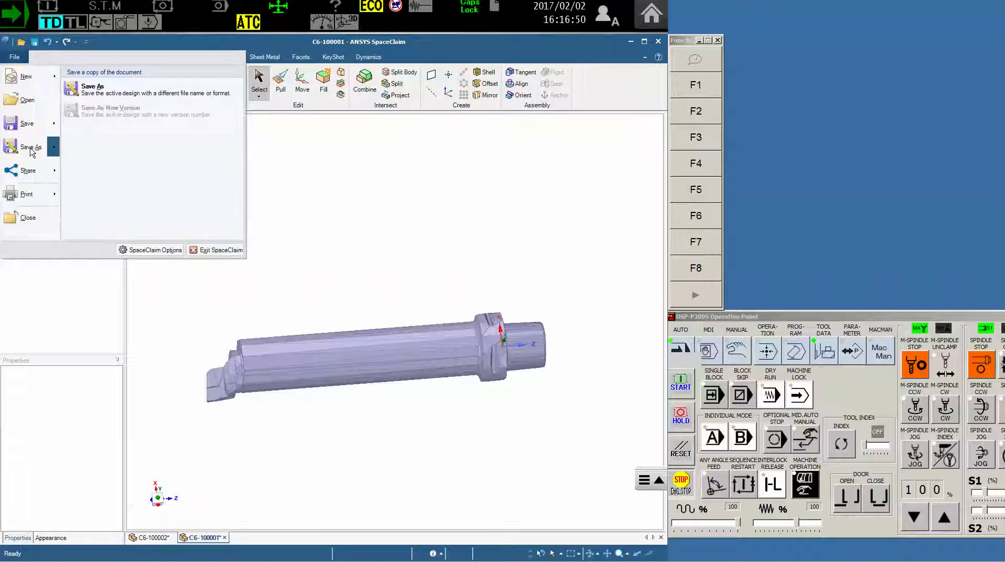
left_click(473, 218)
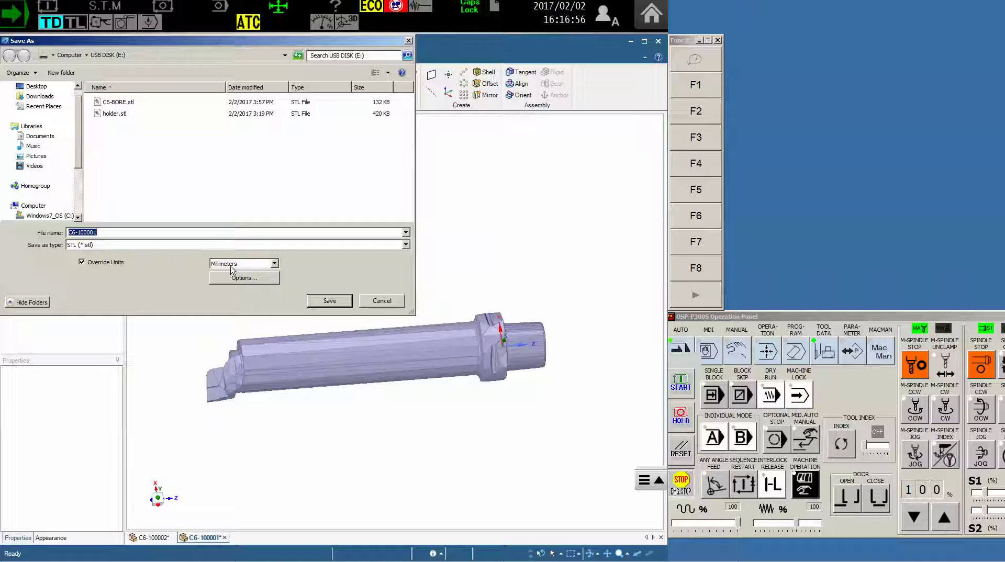
left_click(242, 280)
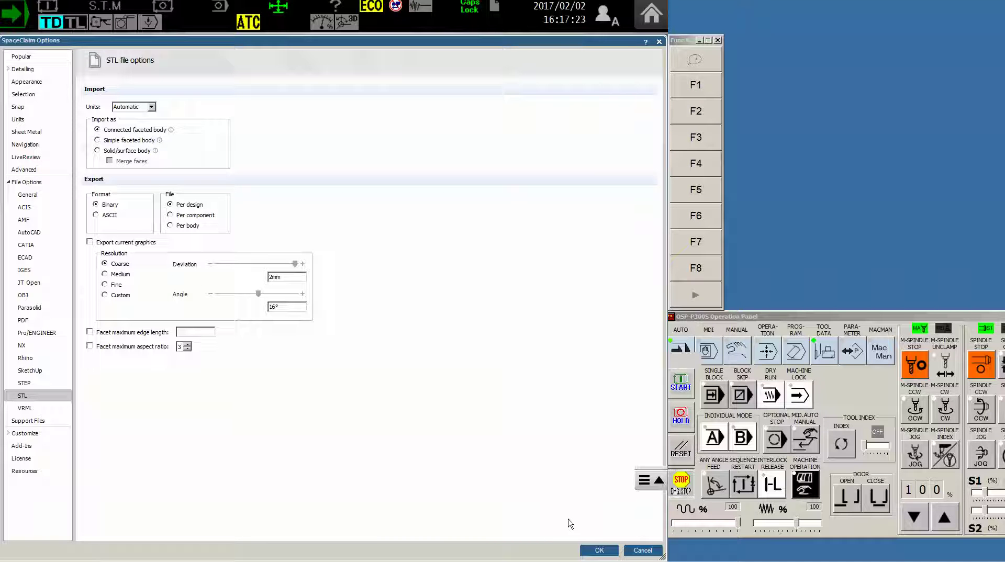
left_click(599, 551)
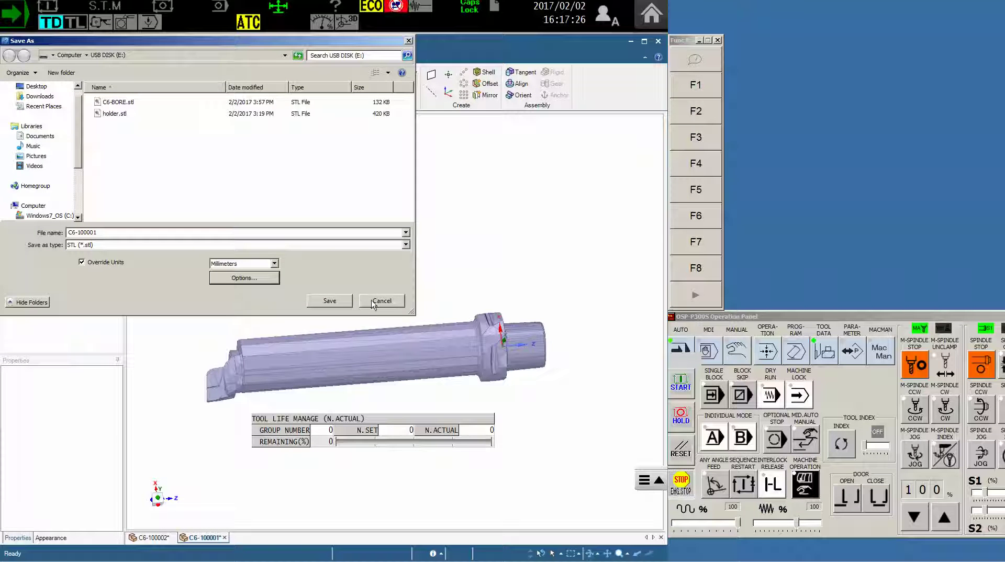
left_click(377, 303)
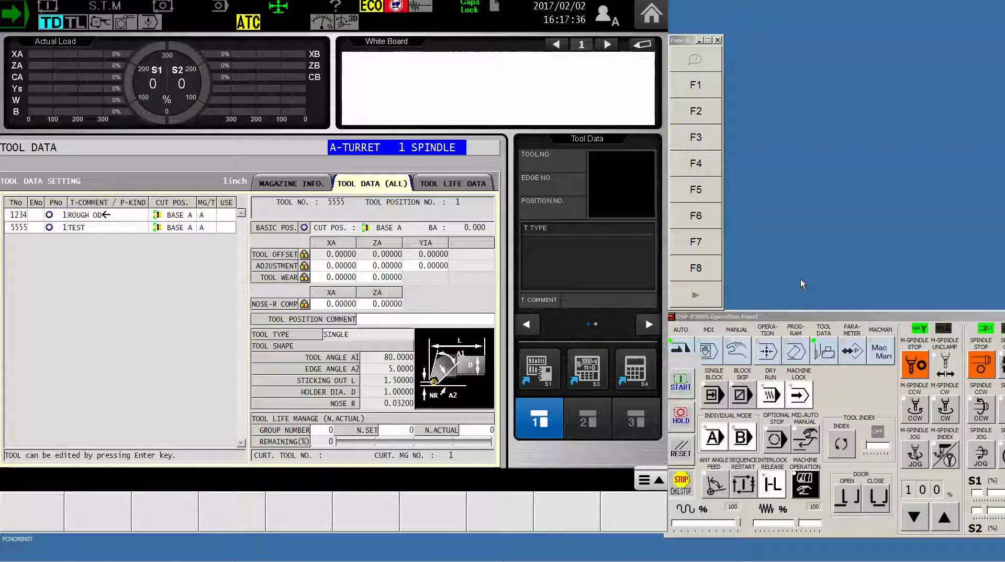
Launch Easy Modeling from the OSP applications side menu
left_click(652, 486)
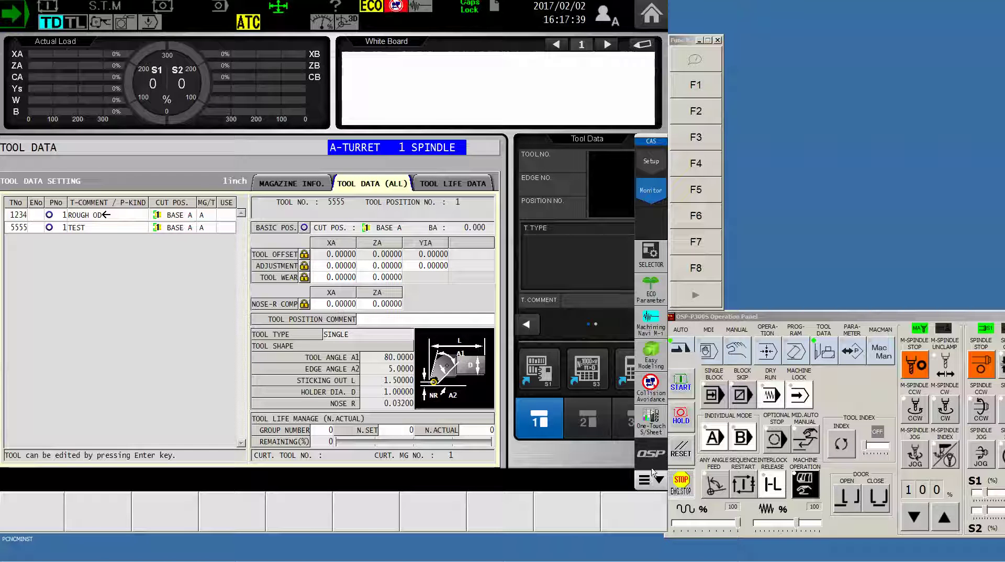
left_click(653, 463)
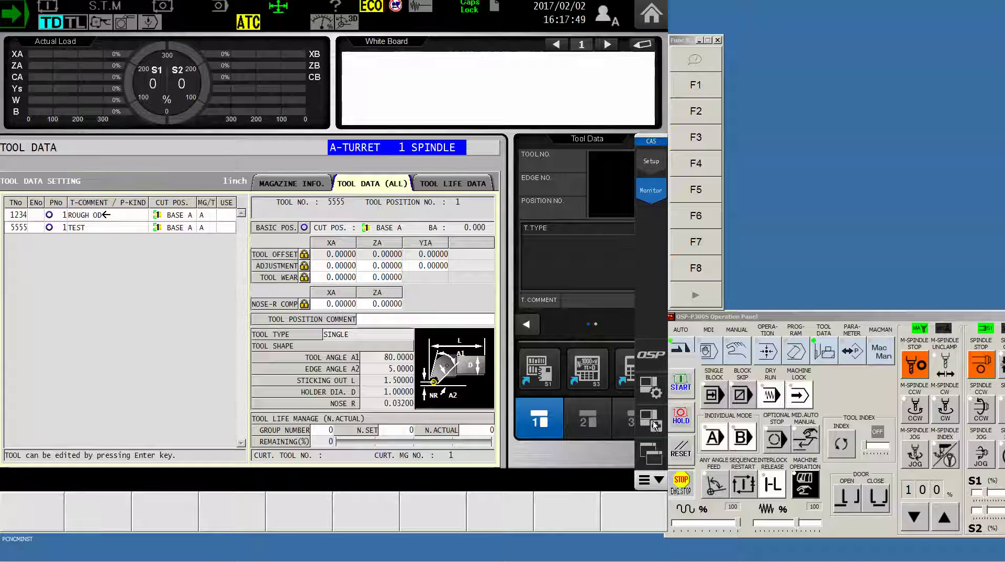
left_click(651, 356)
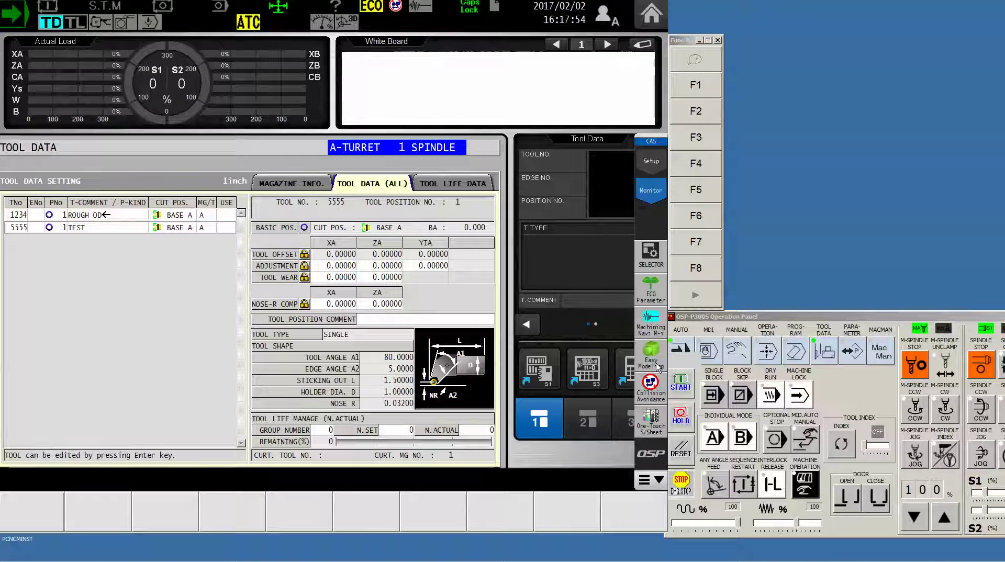
left_click(653, 361)
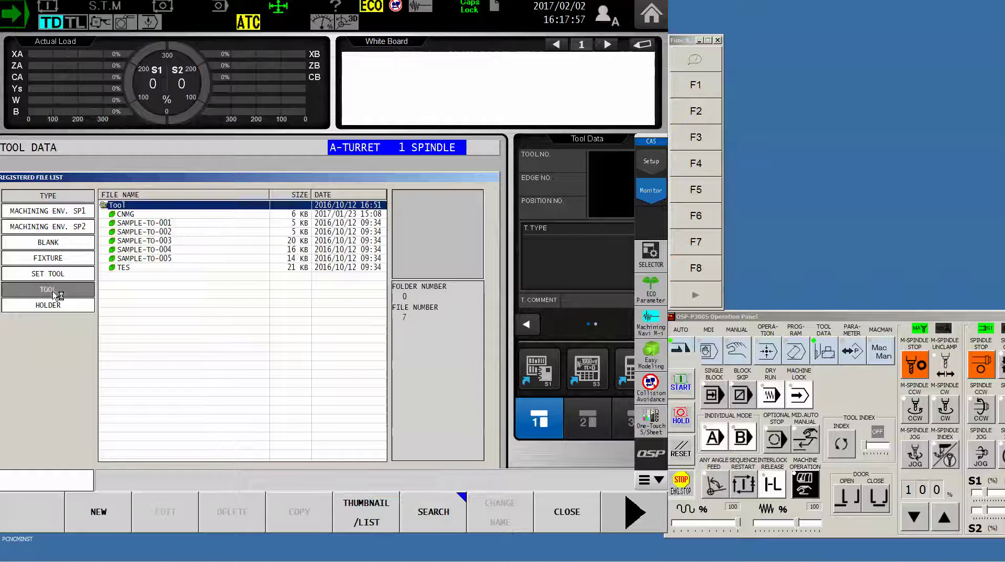
Show the registered tool files and open the Read File browser
left_click(58, 295)
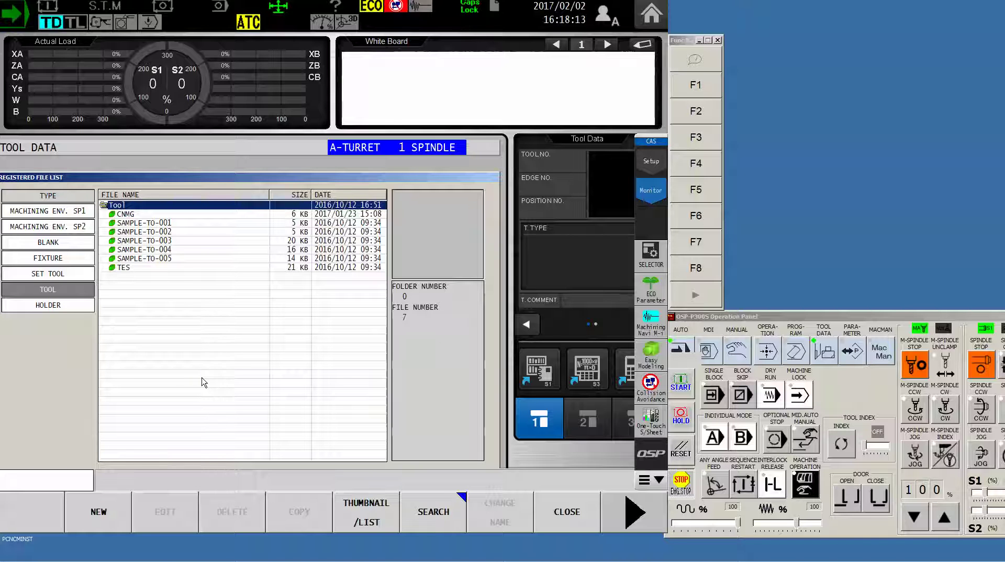
left_click(630, 519)
left_click(163, 516)
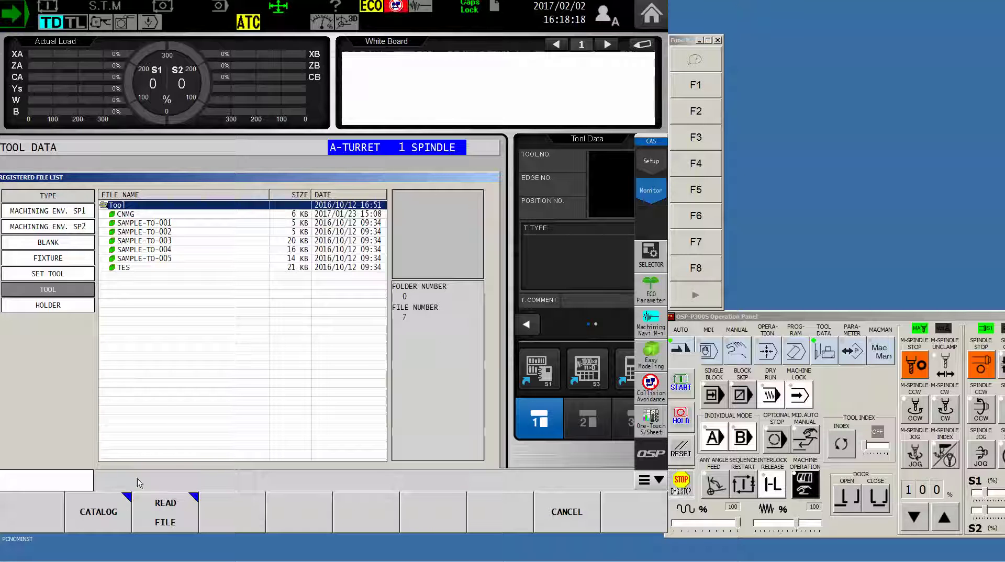
left_click(169, 515)
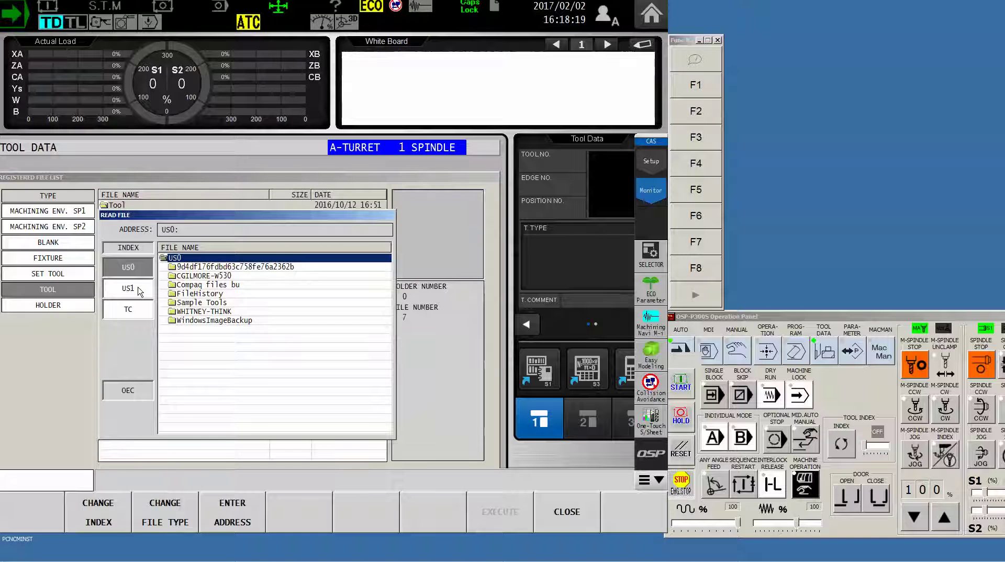
Read the C6-BORE STL file from US1 and pass the file check
left_click(139, 290)
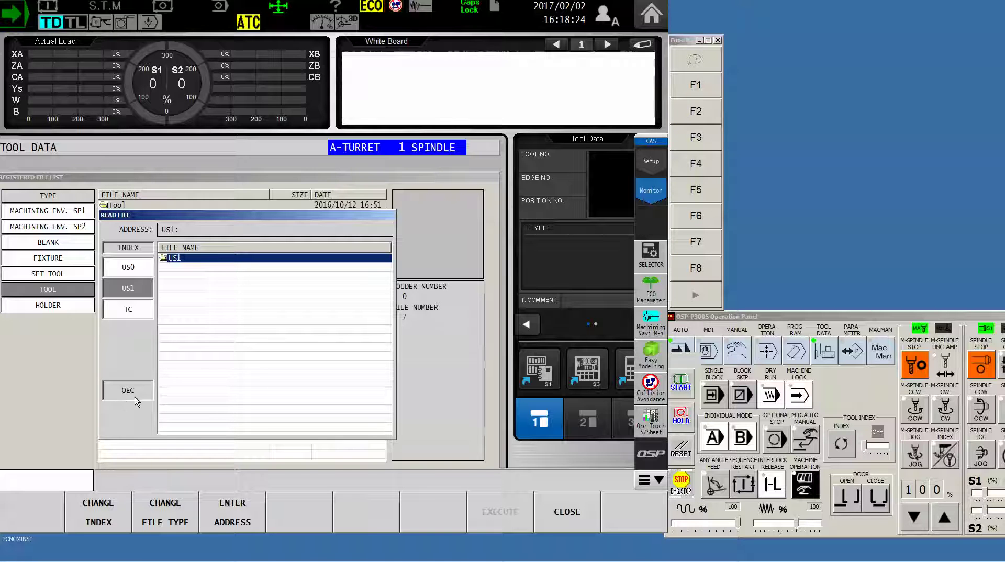
left_click(164, 521)
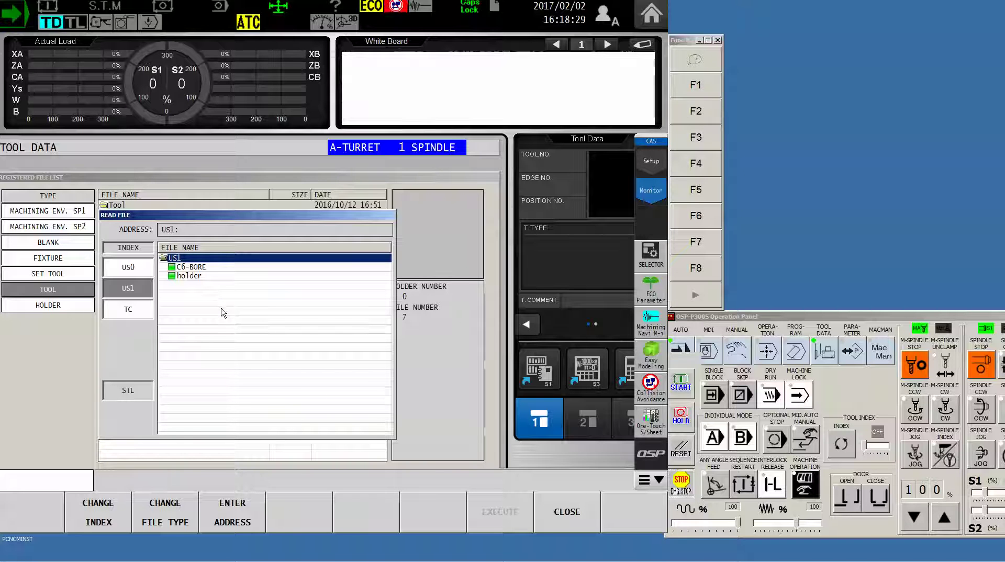
left_click(186, 268)
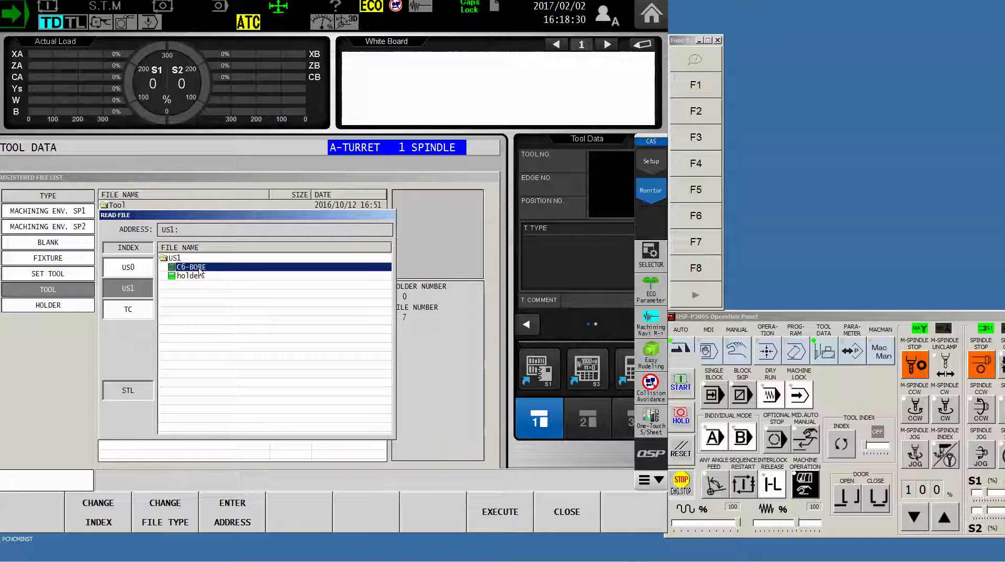
left_click(498, 524)
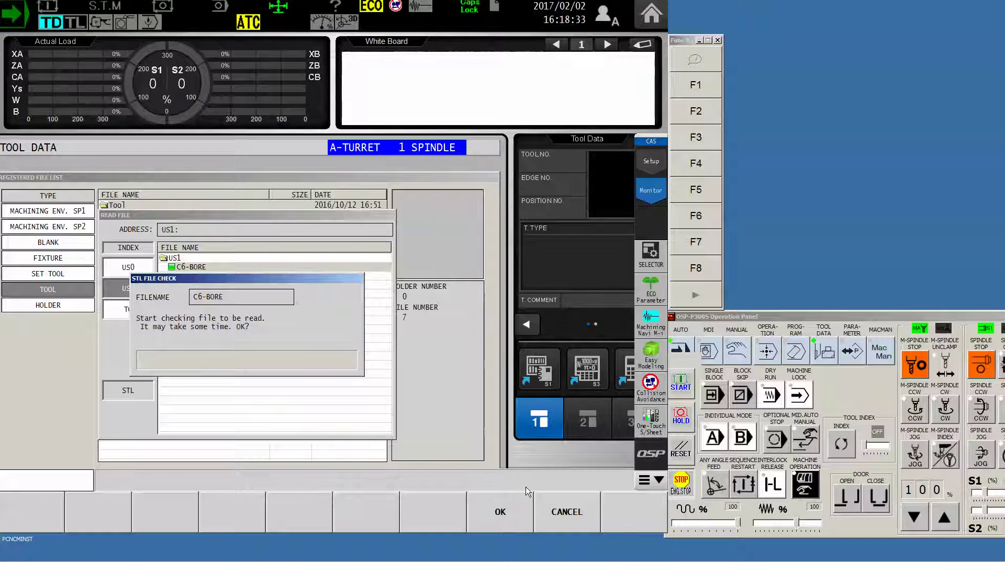
left_click(501, 508)
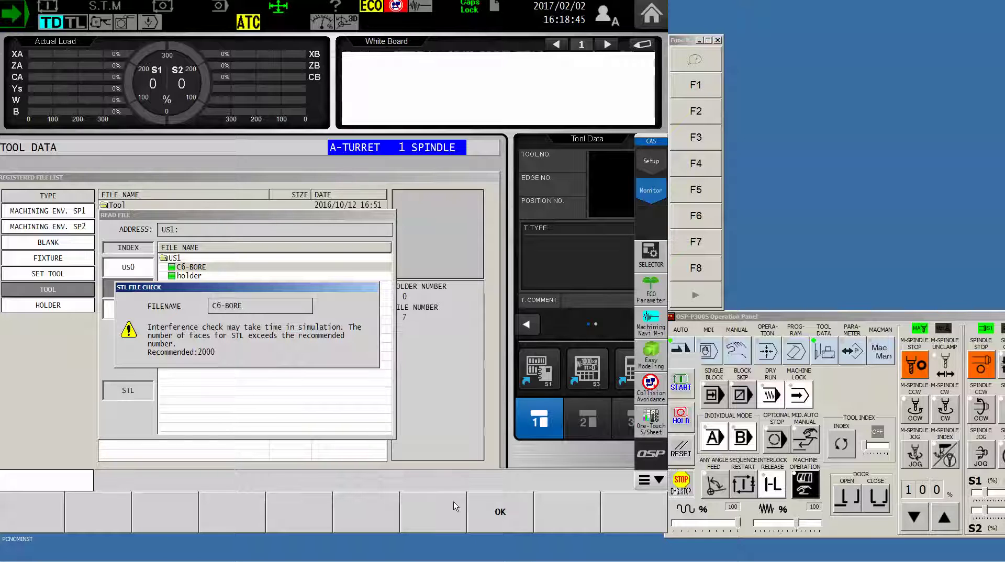
left_click(508, 521)
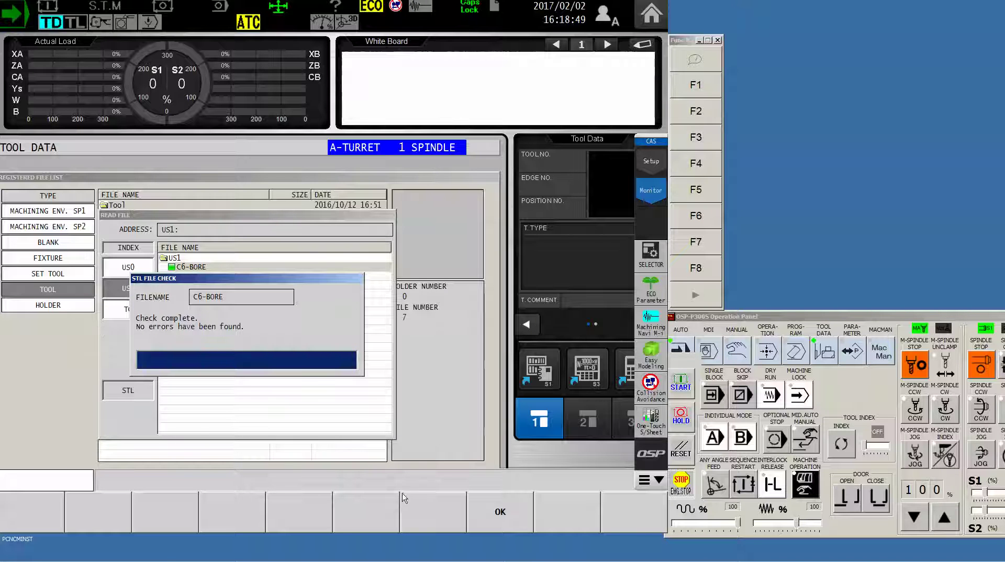
Create a new tool of type TURNING TOOL > IN SINGLE F
left_click(480, 508)
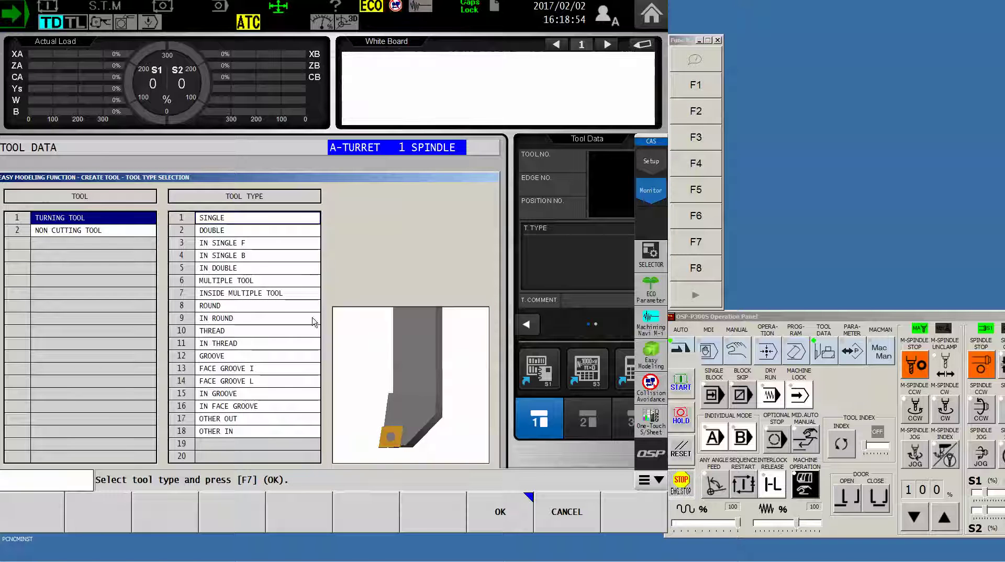
left_click(241, 247)
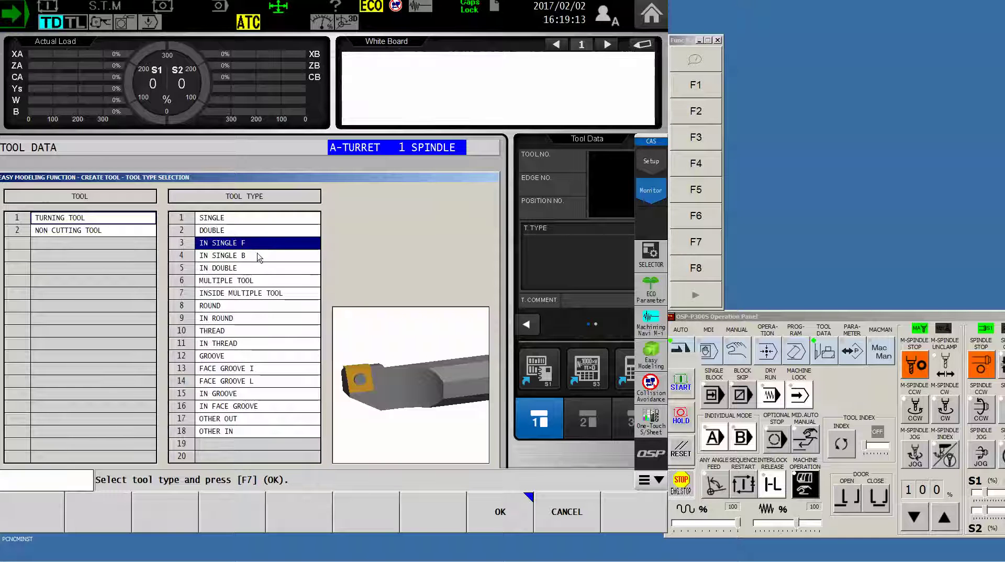
left_click(254, 256)
left_click(253, 245)
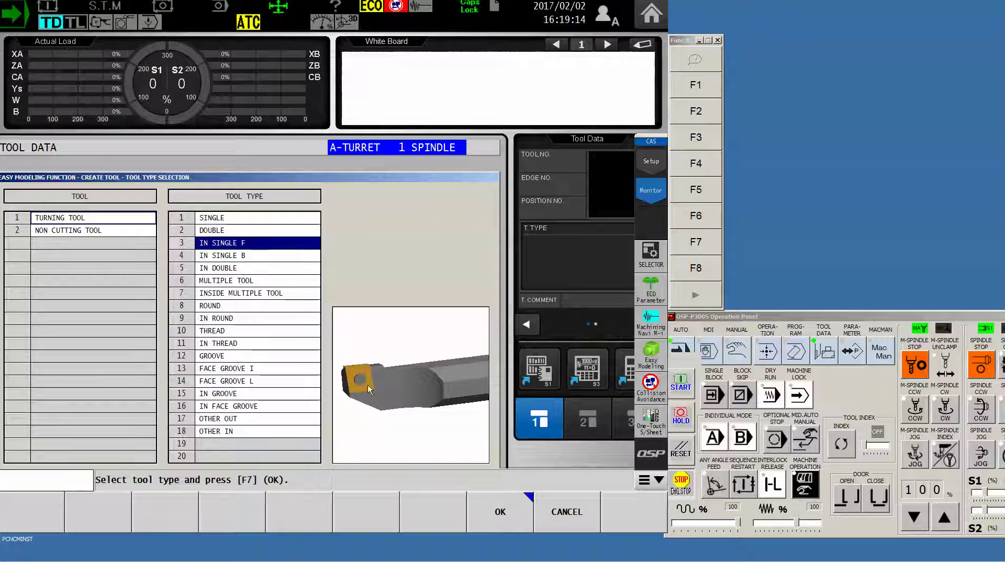
left_click(518, 522)
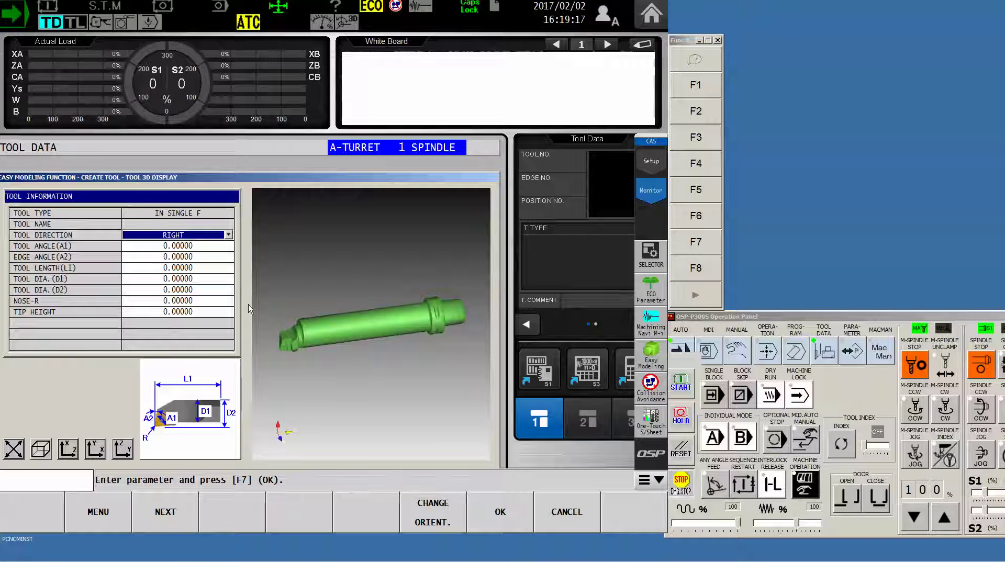
Enter 1 for every shape parameter, starting at TOOL ANGLE A1, and accept
left_click(185, 247)
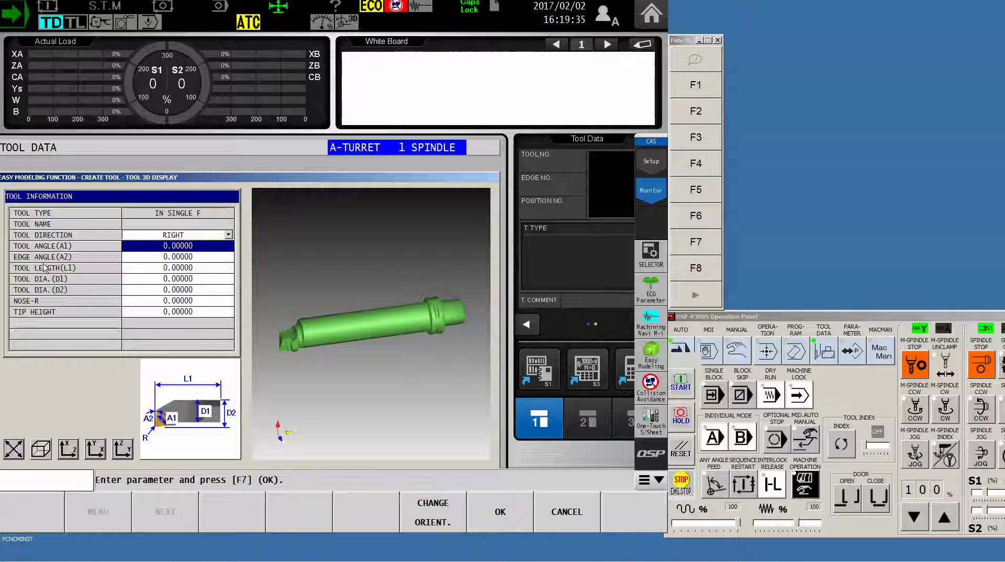
type("1")
key("Return")
type("1")
key("Return")
type("1")
key("Return")
type("1")
key("Return")
type("1")
key("Return")
type("1")
key("Return")
type("1")
key("Return")
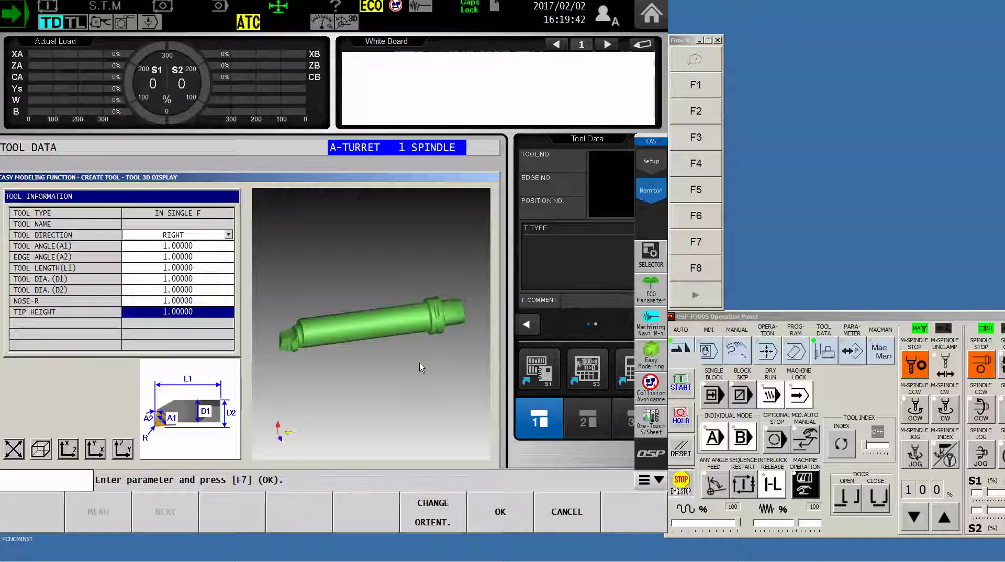
left_click(494, 518)
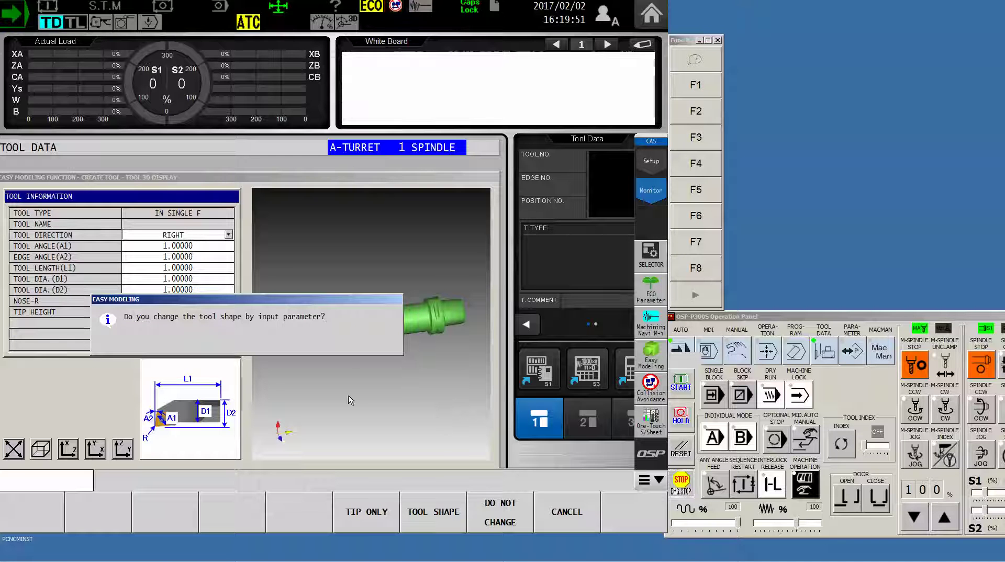
Keep the imported C6-BORE shape unchanged and show it in isometric 3D view
left_click(507, 519)
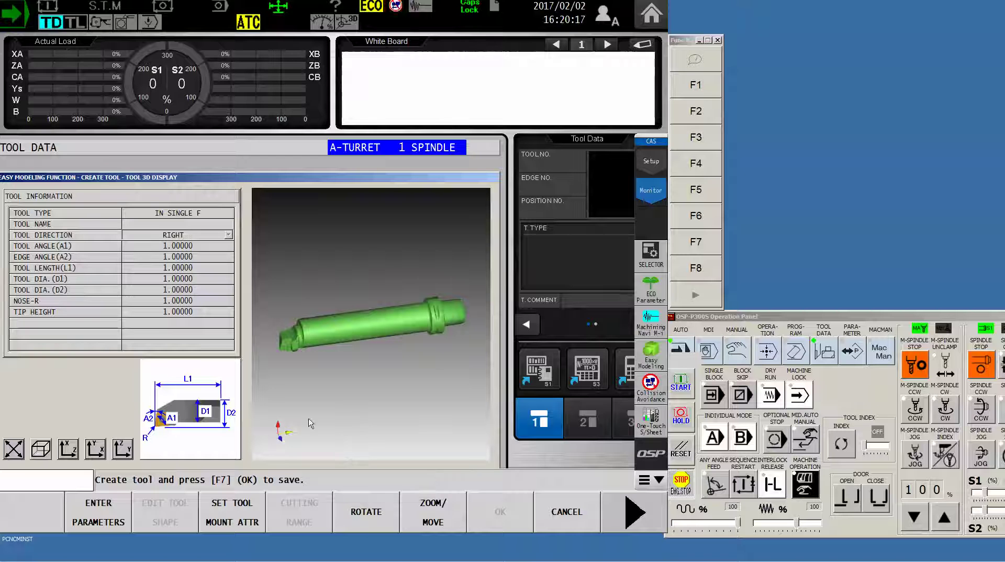
left_click(41, 451)
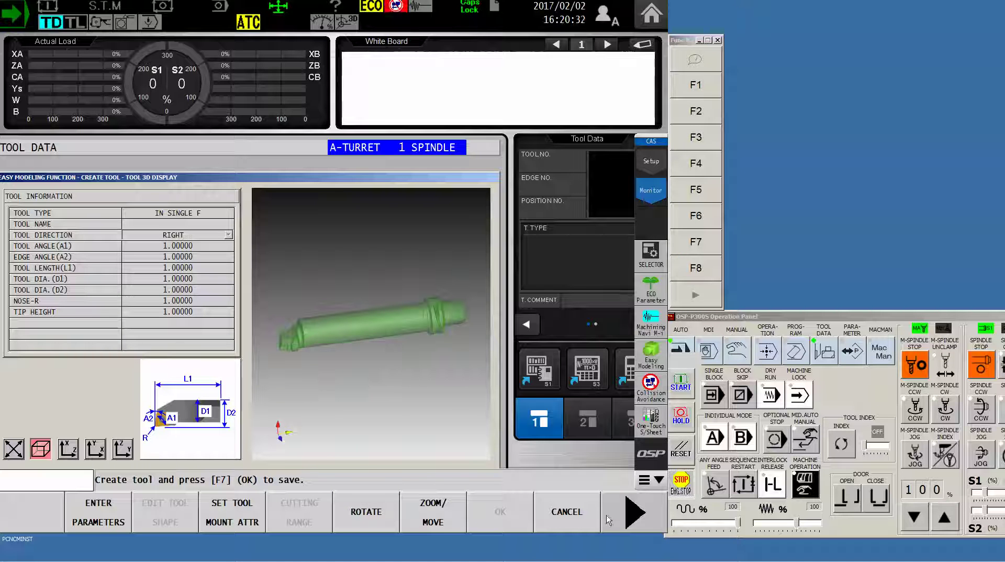
In Change Orientation, set reference position X -1.2, Z -11 (Y 0) and apply
left_click(629, 513)
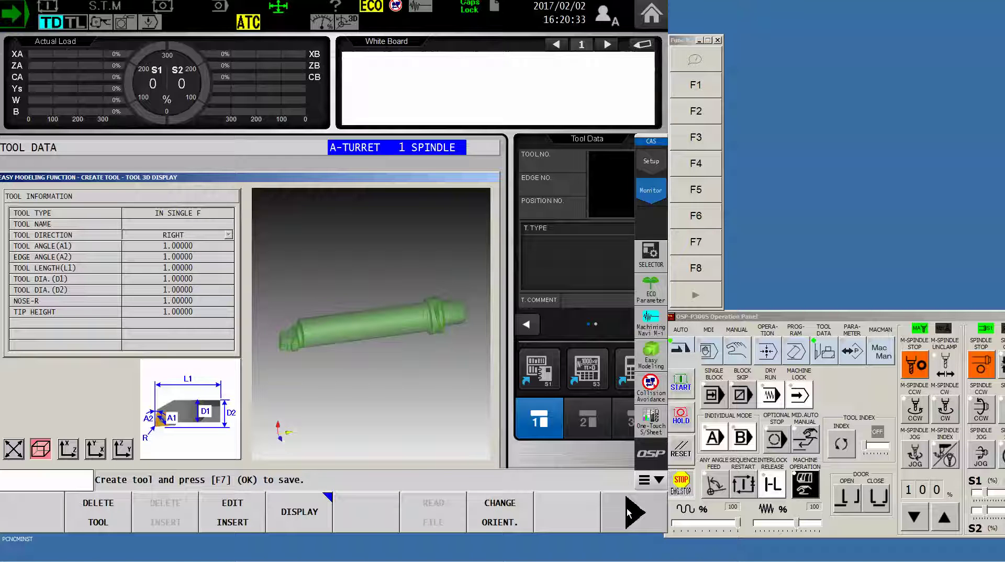
left_click(500, 519)
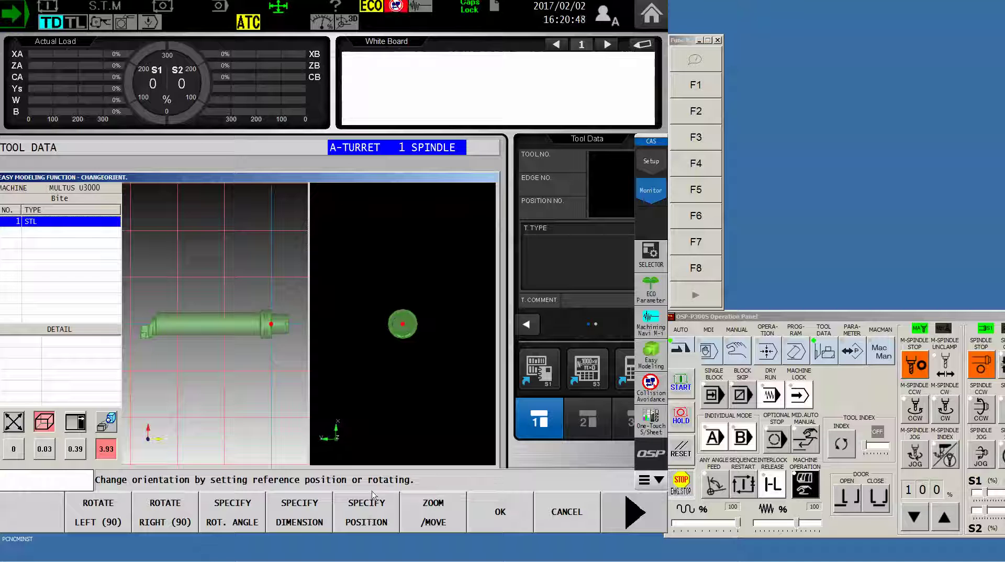
left_click(367, 517)
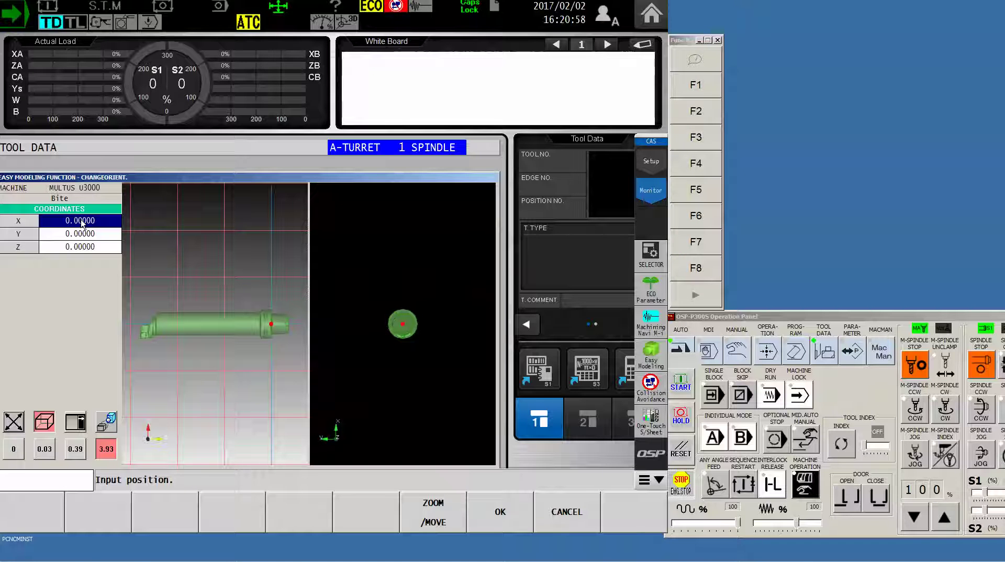
left_click(82, 224)
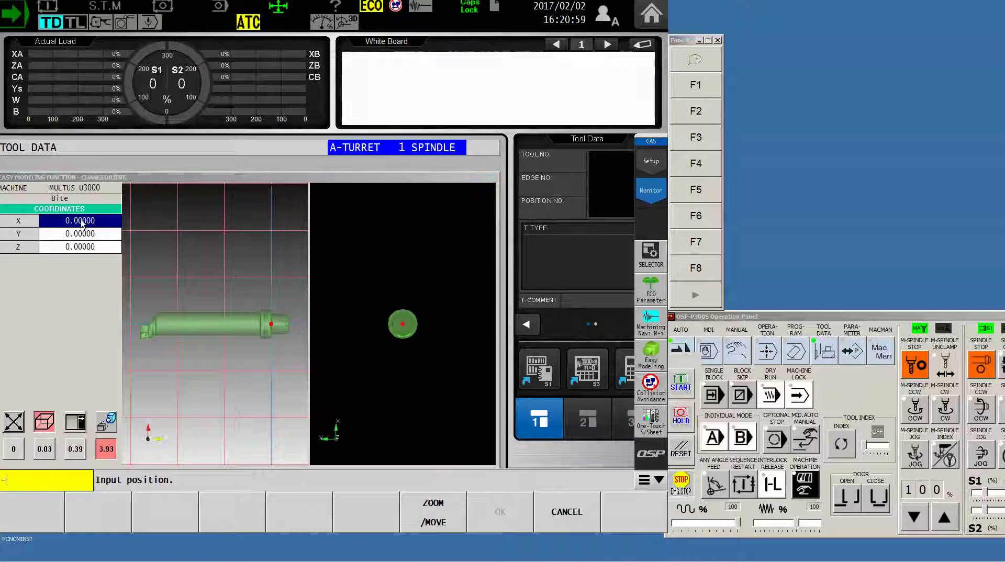
type("-")
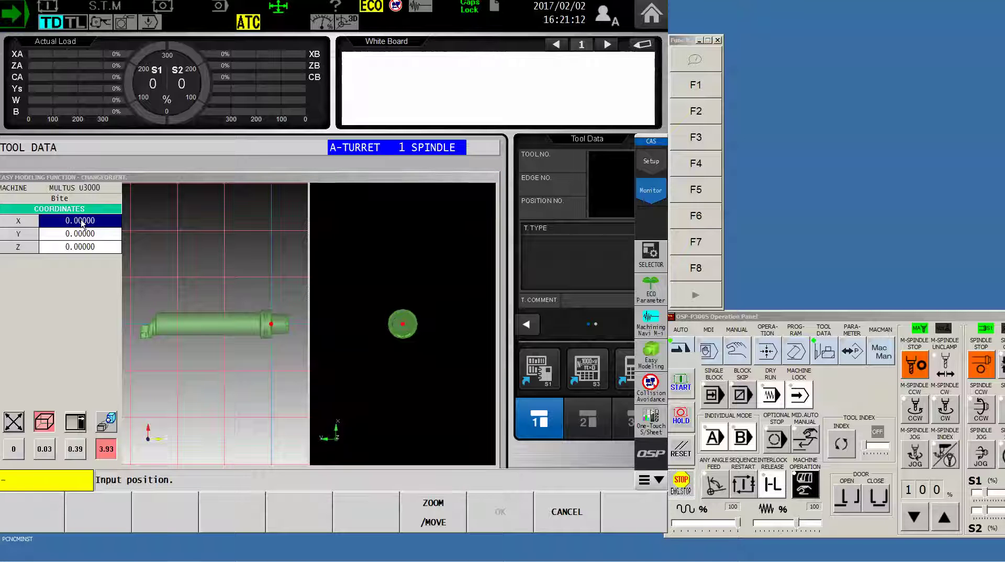
type("1.2")
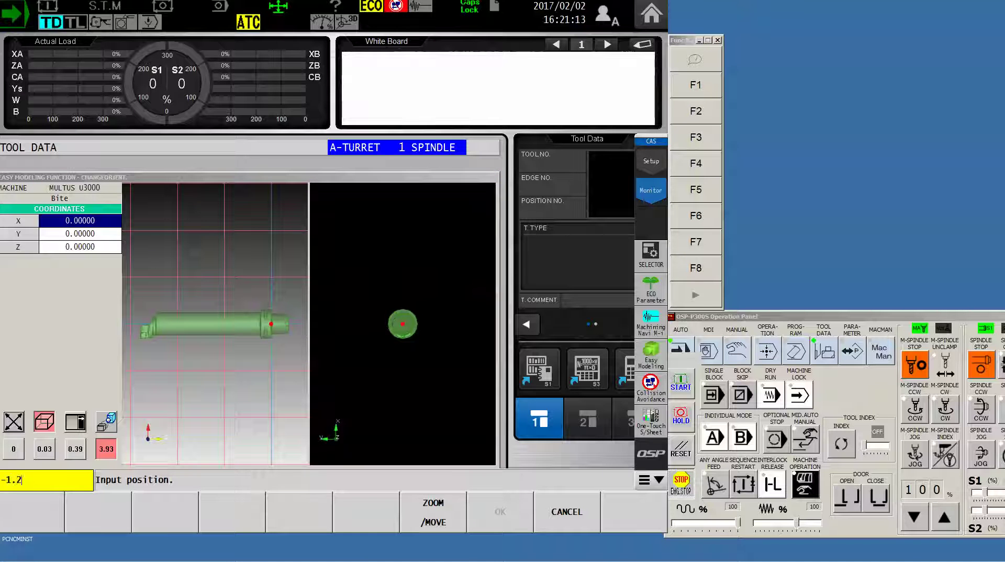
key("Return")
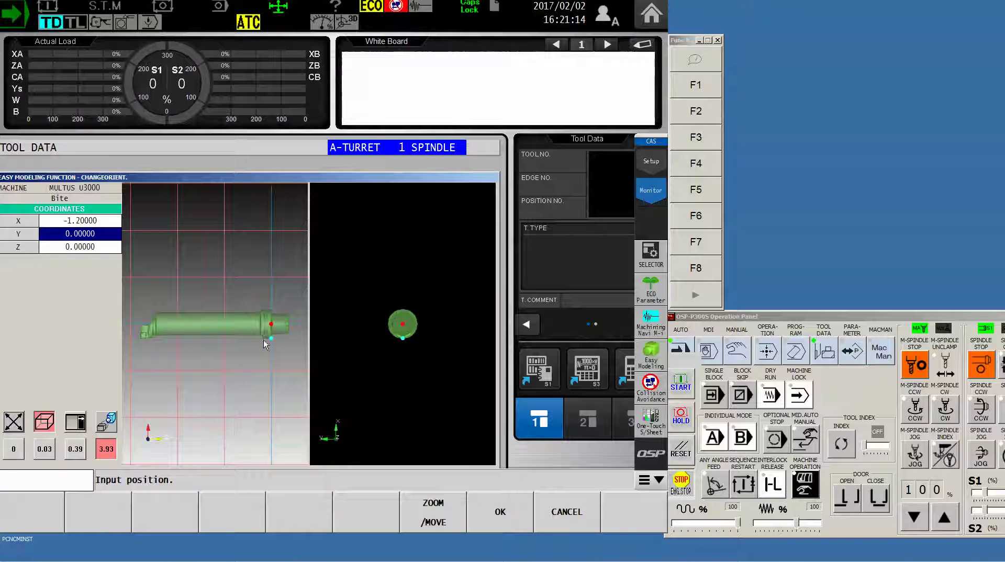
left_click(93, 250)
type("-11")
key("Return")
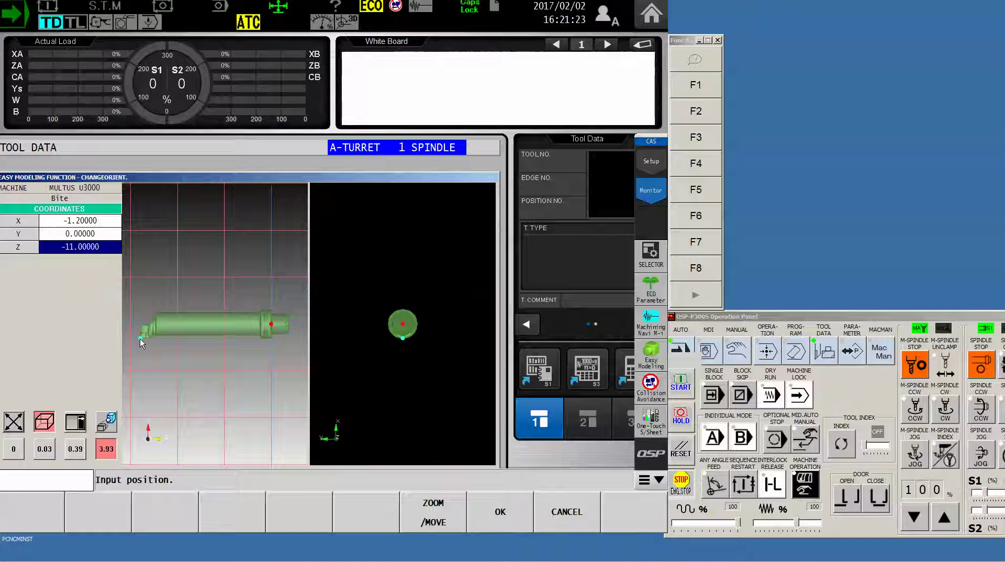
left_click(521, 518)
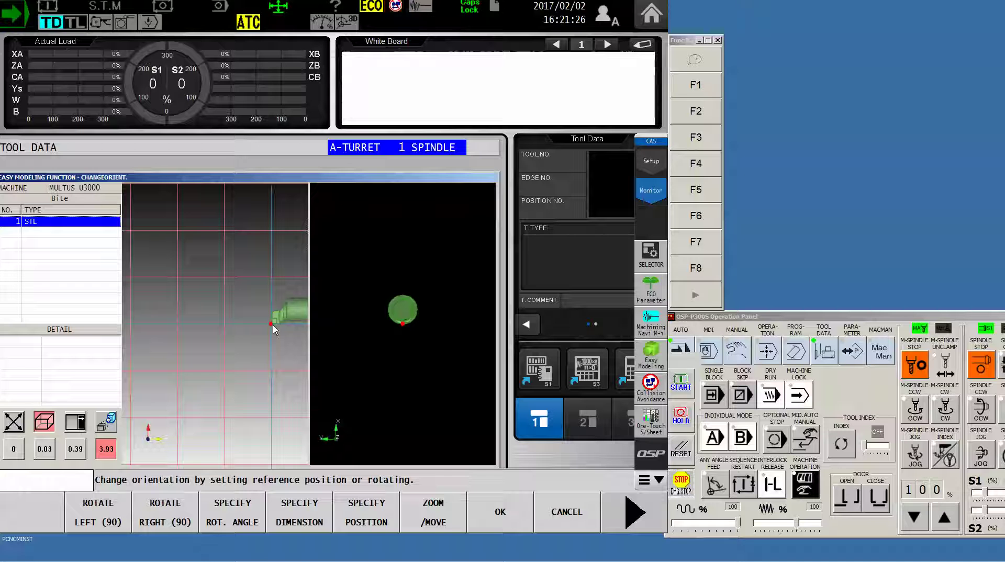
Confirm the reoriented C6-BORE model and show more tool creation functions
left_click(502, 523)
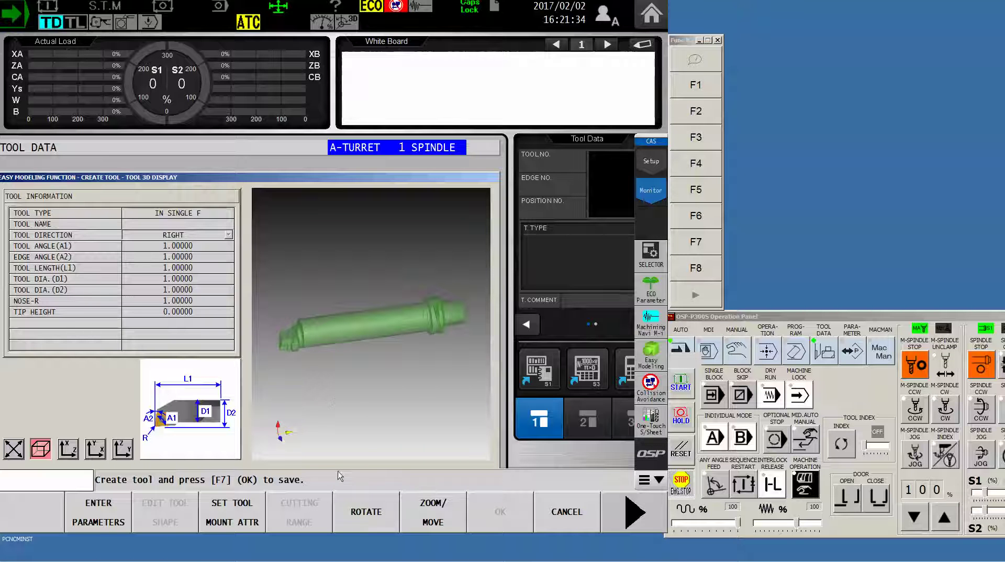
left_click(624, 520)
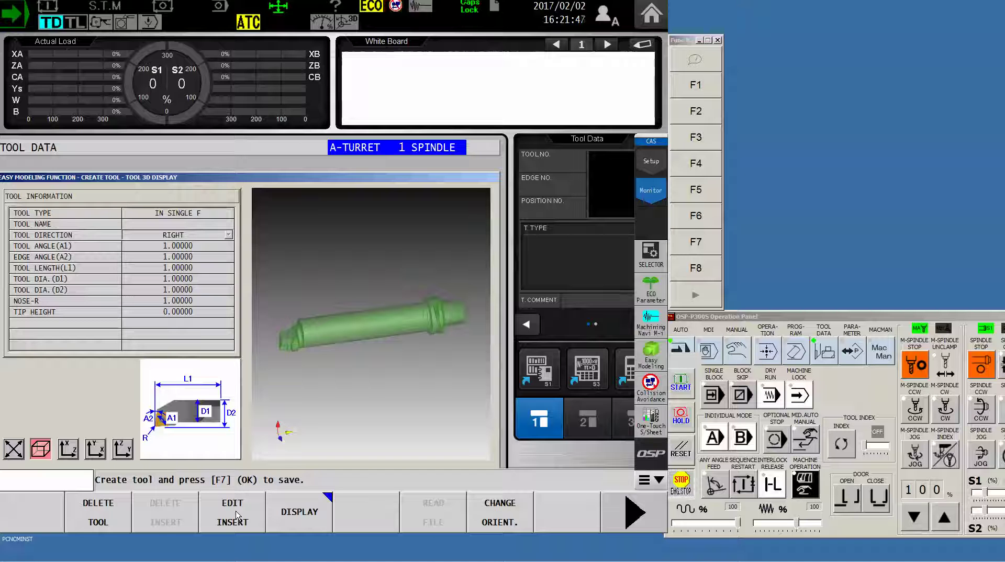
Start the insert shape from the DIAMOND template
left_click(237, 515)
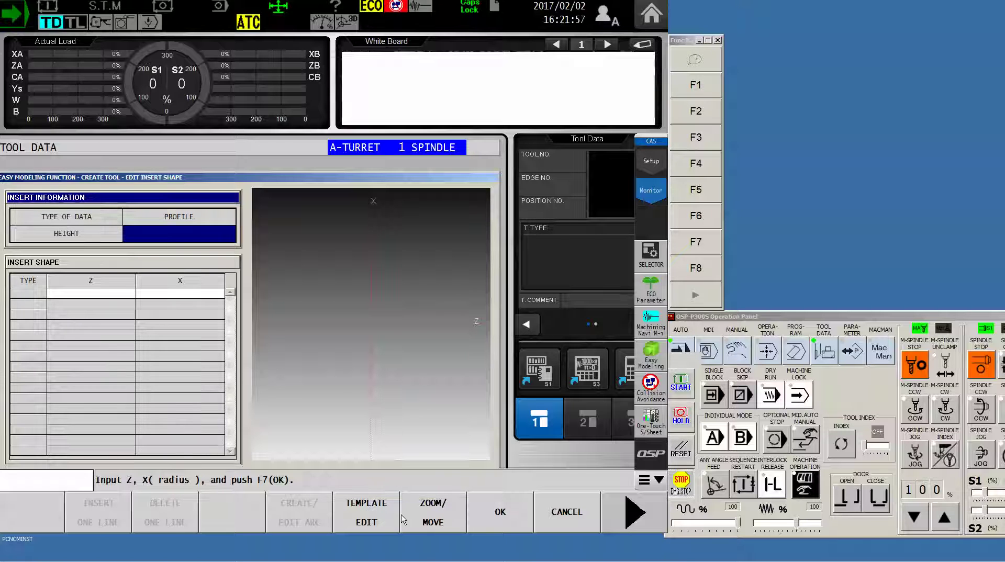
left_click(367, 516)
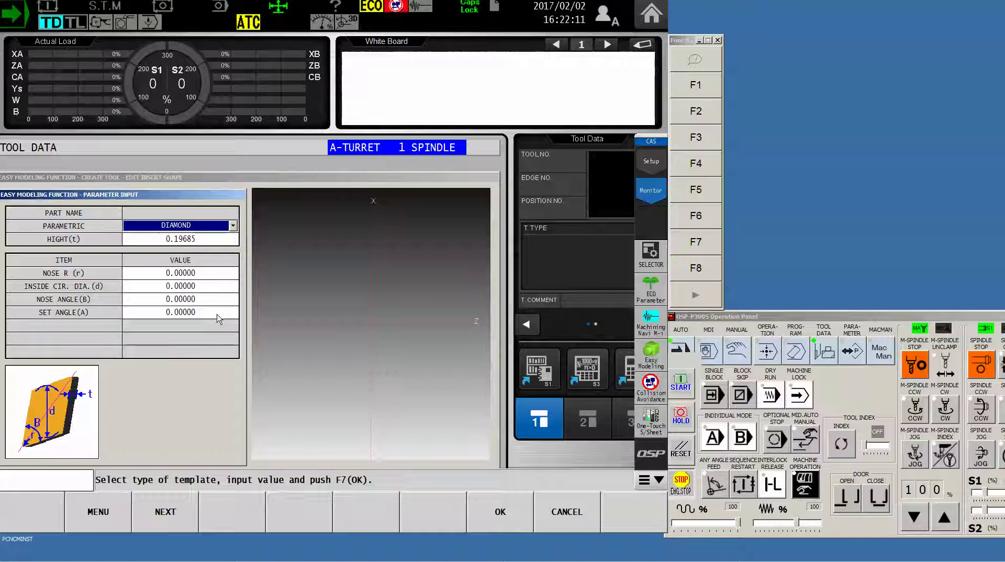
left_click(233, 226)
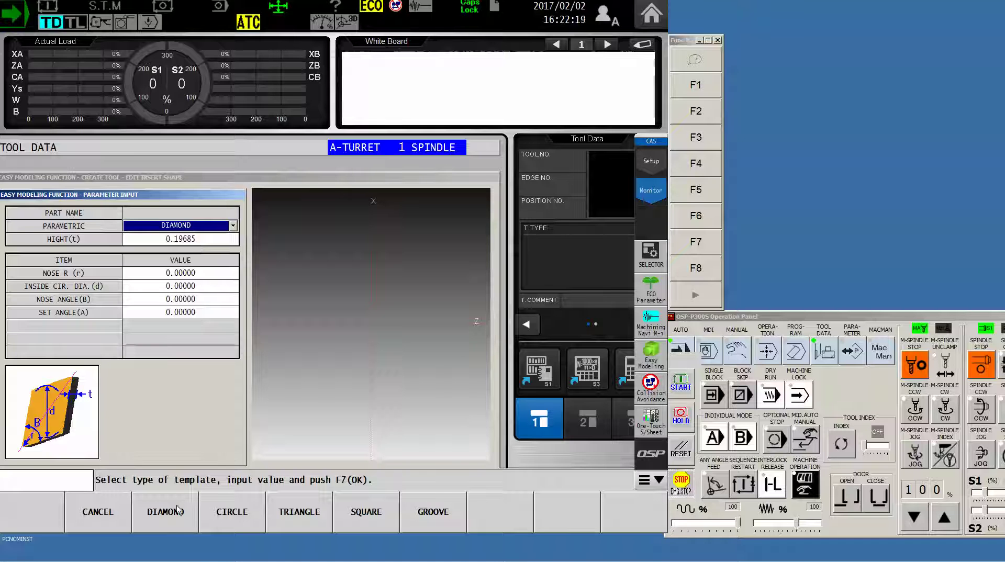
left_click(196, 245)
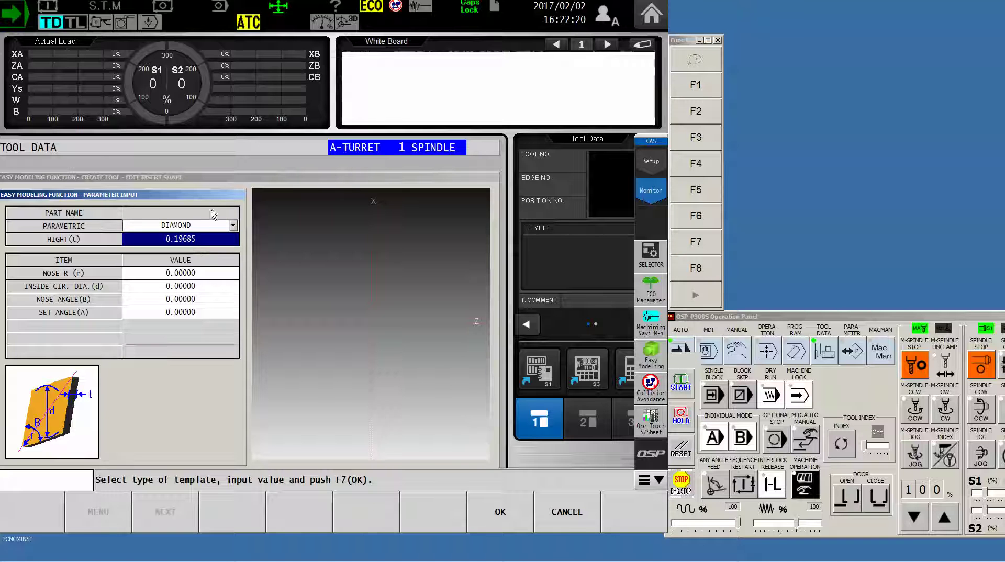
Enter nose R 0.032, inscribed circle 0.5, nose angle 80 and set angle 45
left_click(209, 274)
type(".032")
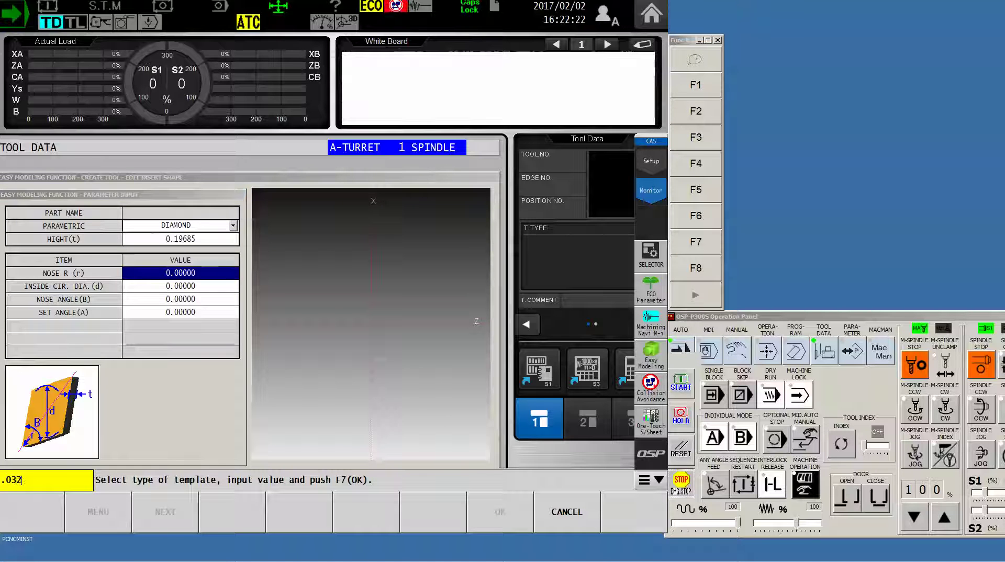
key("Return")
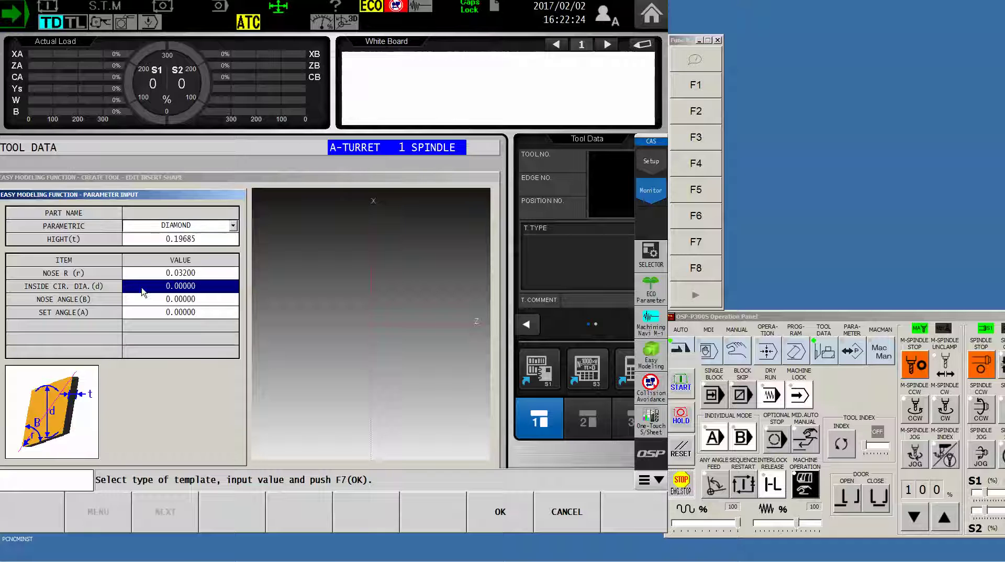
type(".5")
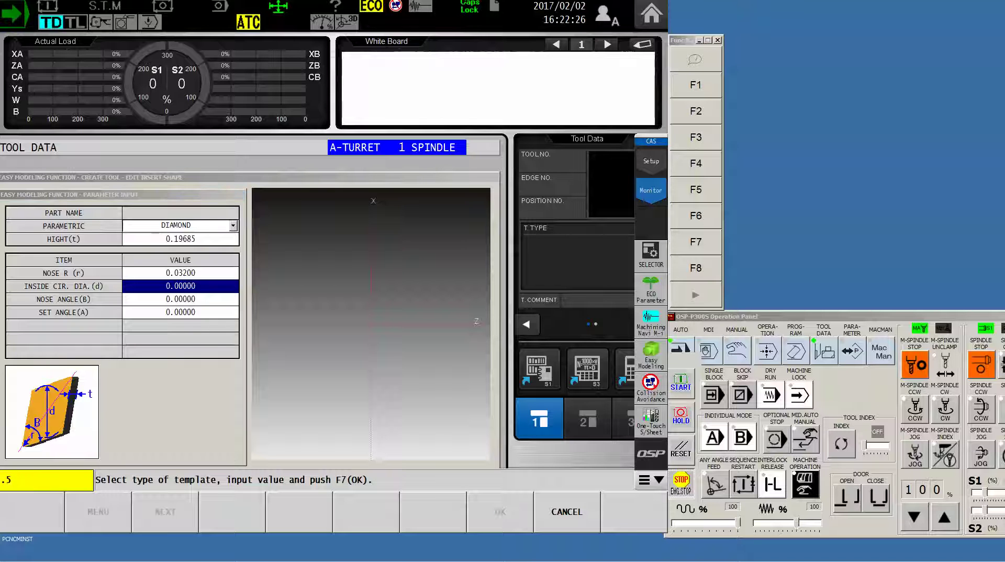
key("Return")
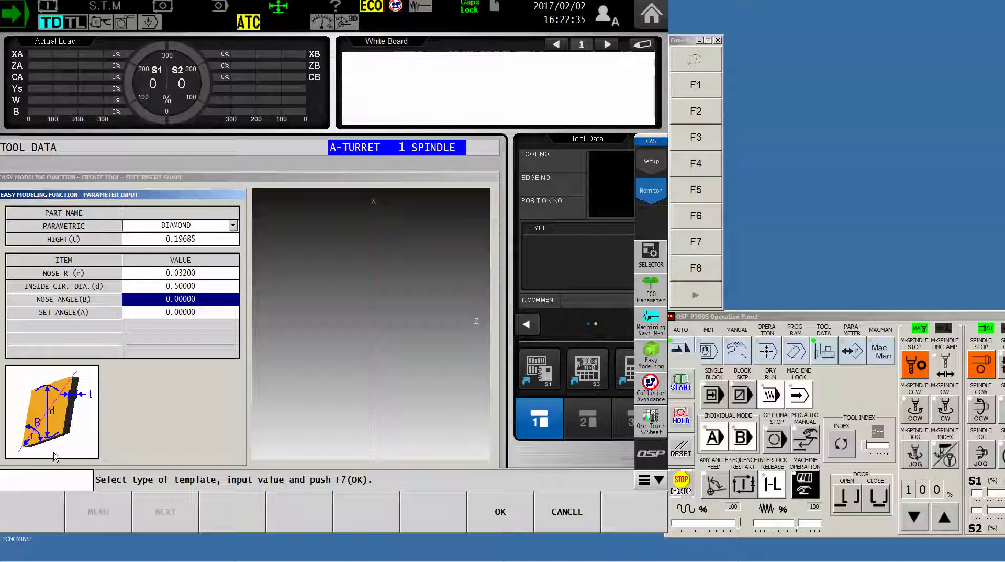
type("80")
key("Return")
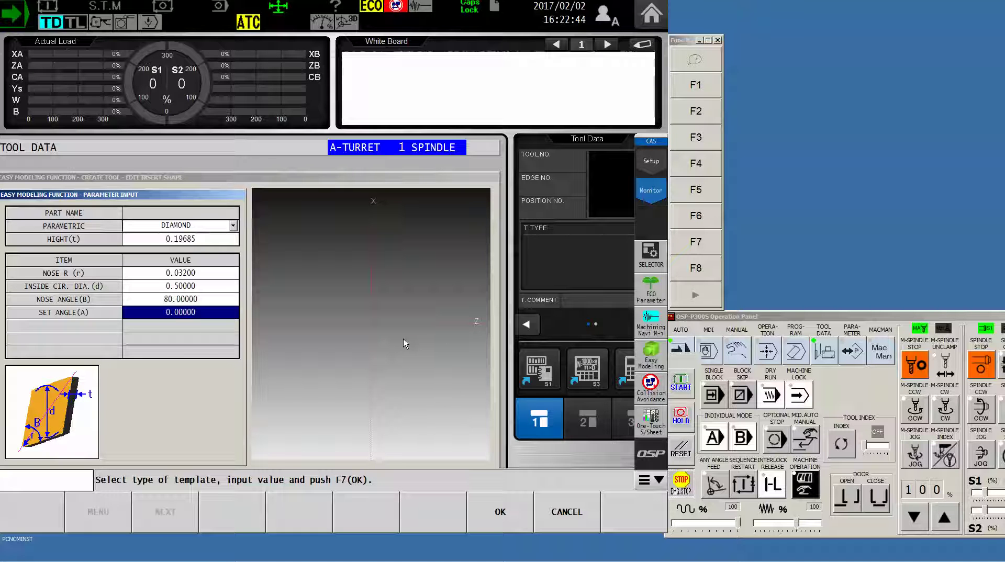
type("45")
key("Return")
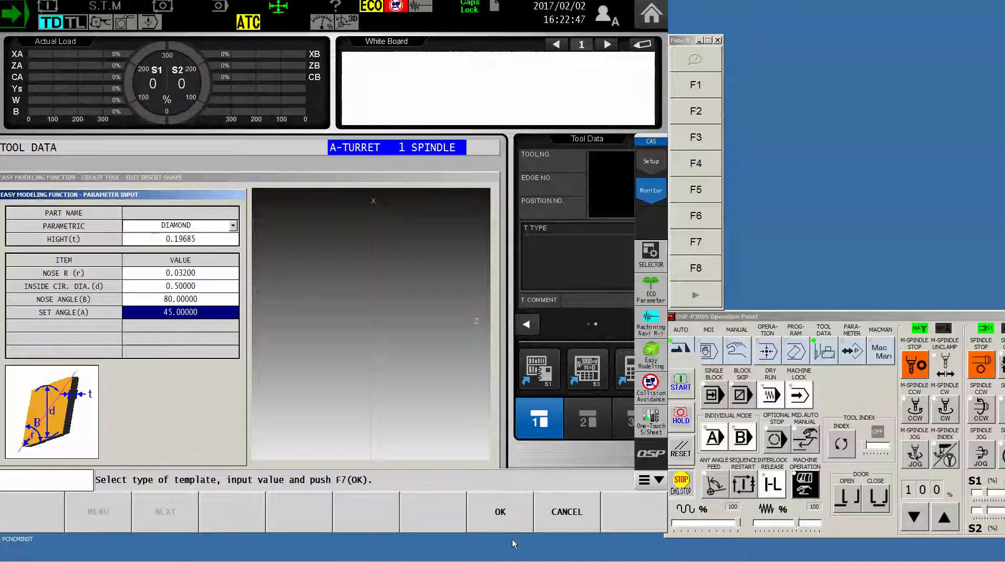
Accept the diamond insert parameters and insert shape, giving tip height 0.19685
left_click(510, 521)
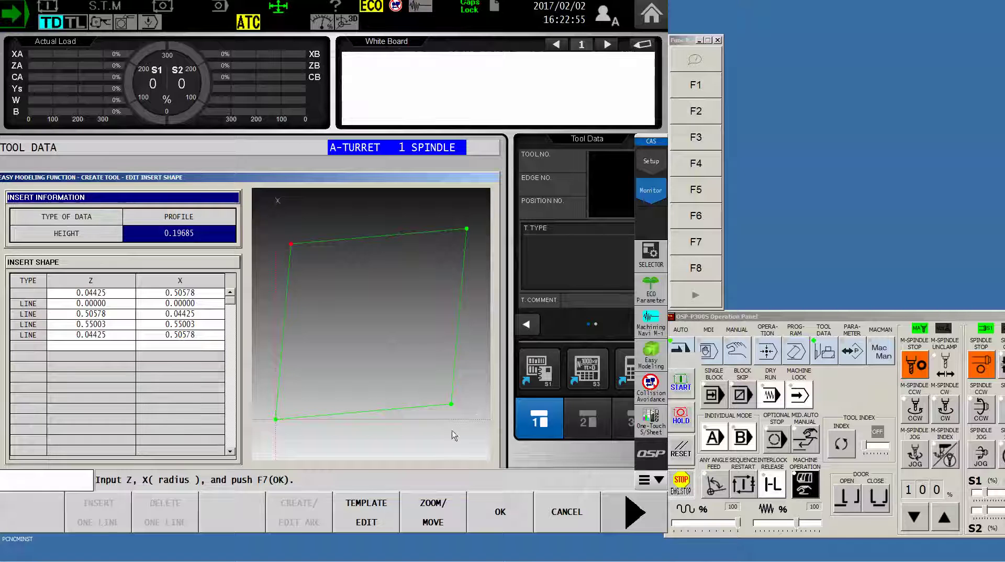
left_click(502, 515)
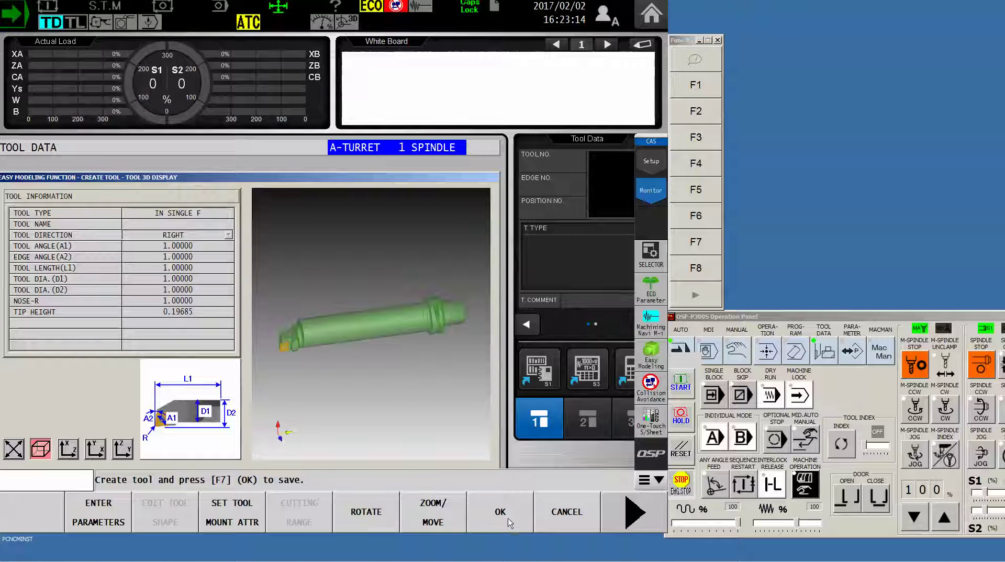
Zoom and rotate the 3D view so the diamond insert faces forward, then stop rotating
left_click(373, 517)
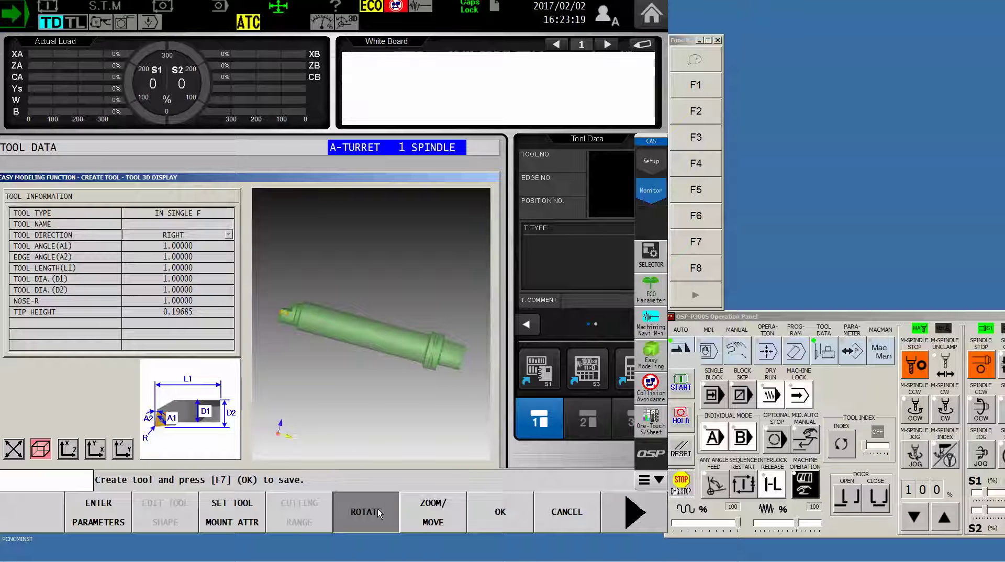
left_click(437, 513)
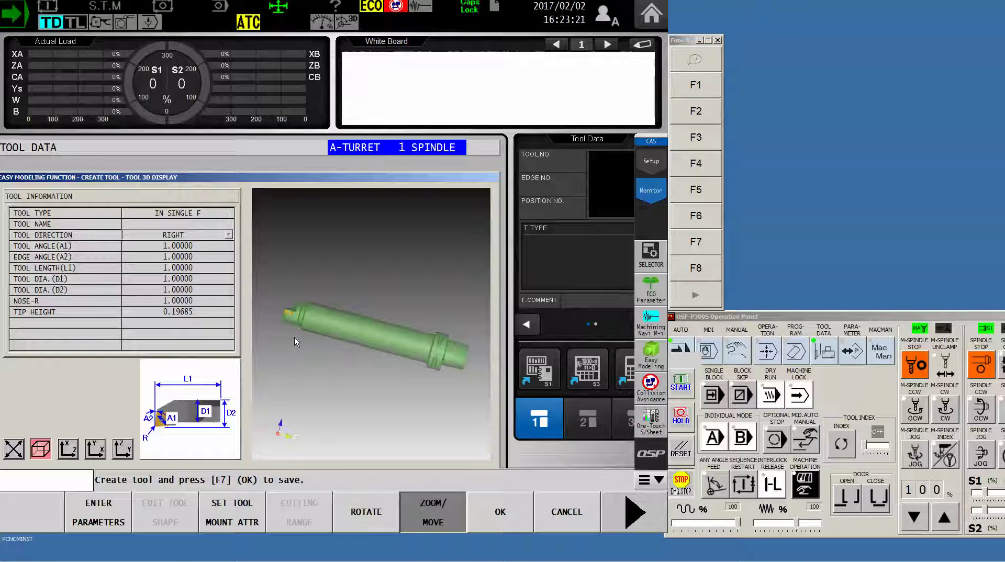
scroll(295, 337, "up", 5)
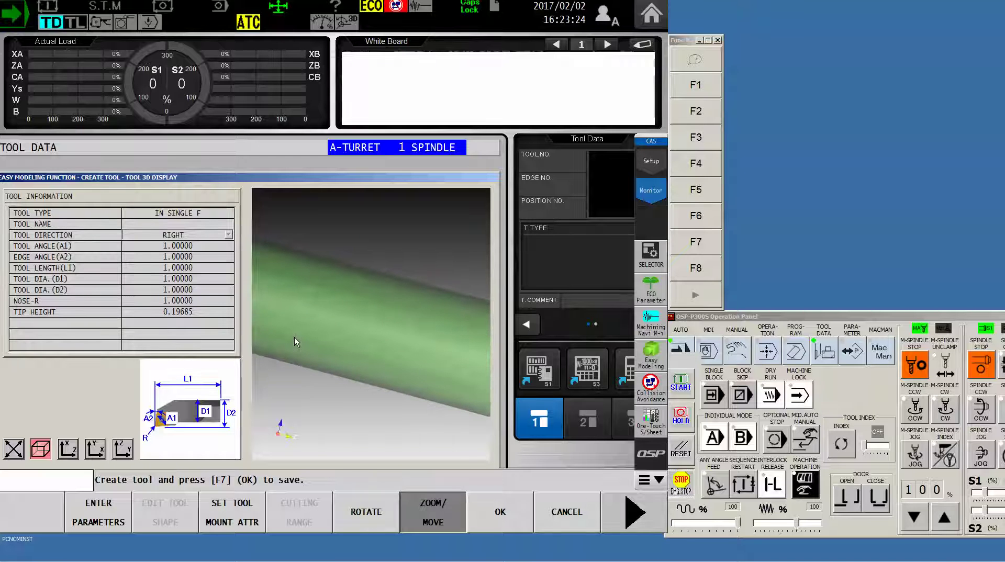
scroll(294, 338, "down", 3)
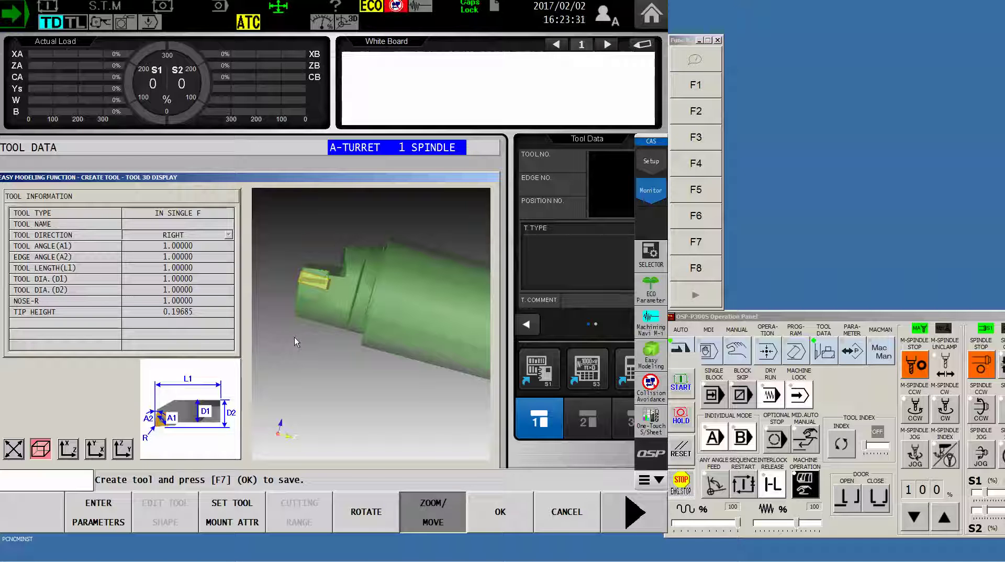
left_click(373, 512)
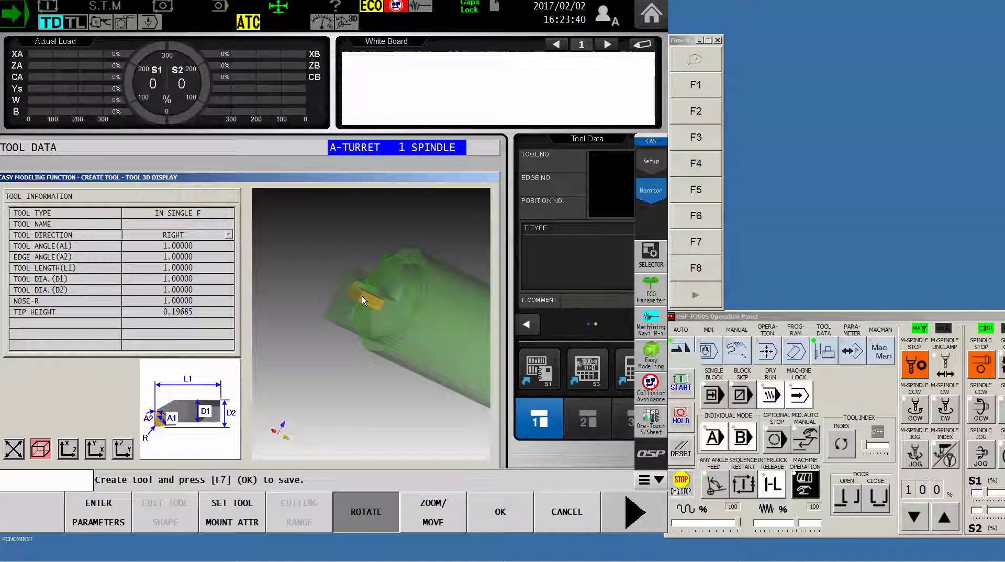
left_click_drag(365, 296, 374, 308)
left_click(378, 517)
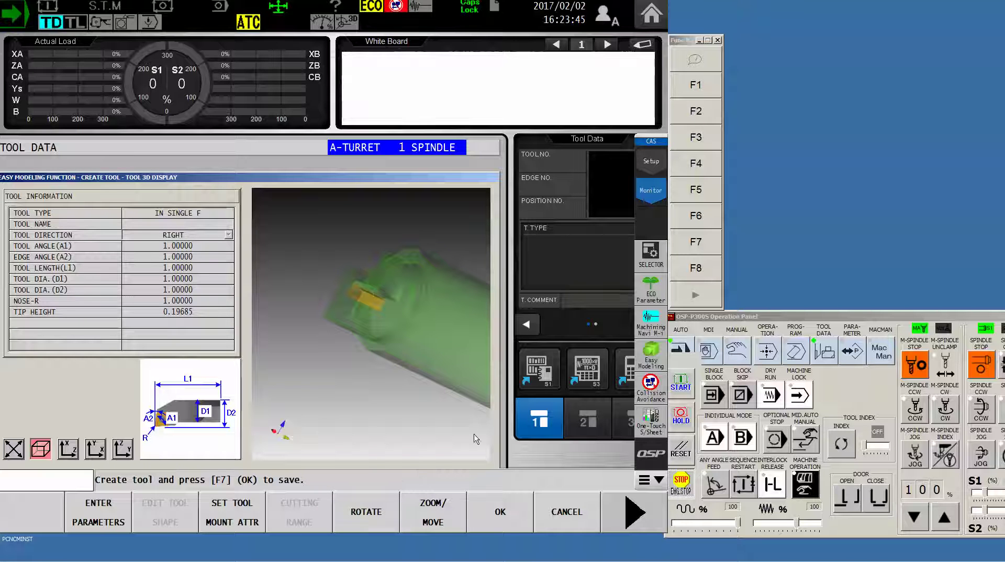
Register the tool as 'BOREBAR C6' and preview it in the file list
left_click(506, 522)
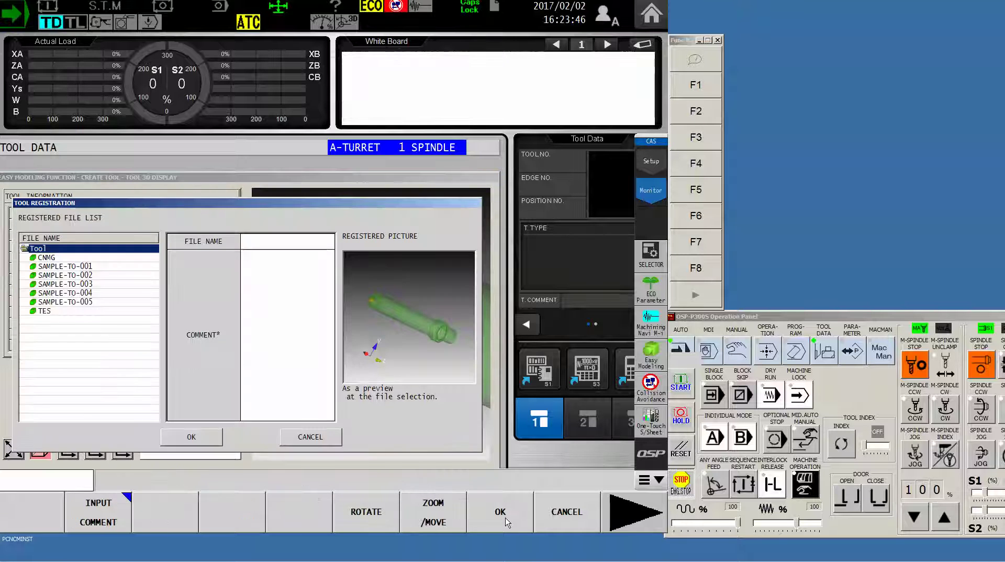
left_click(285, 246)
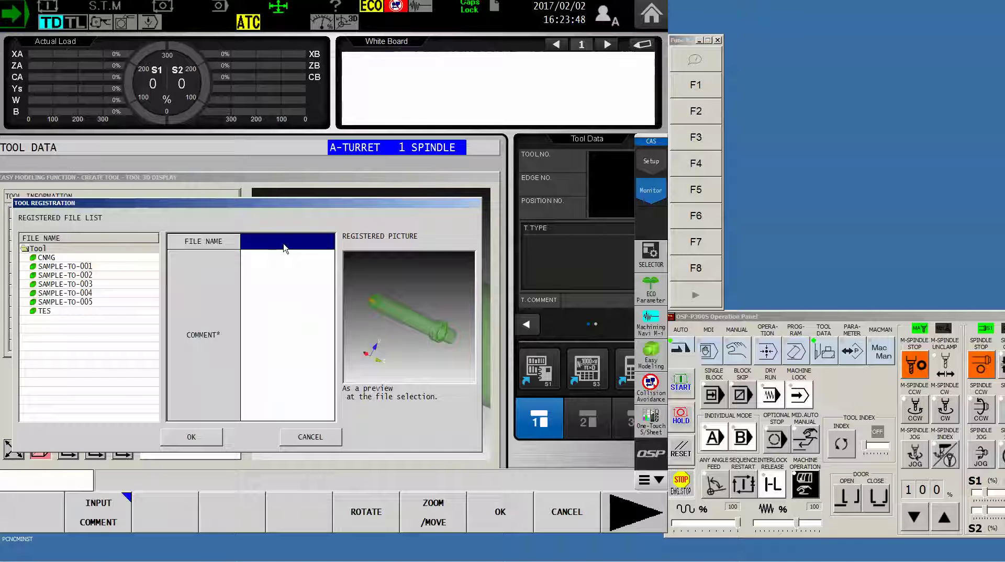
type("BORE")
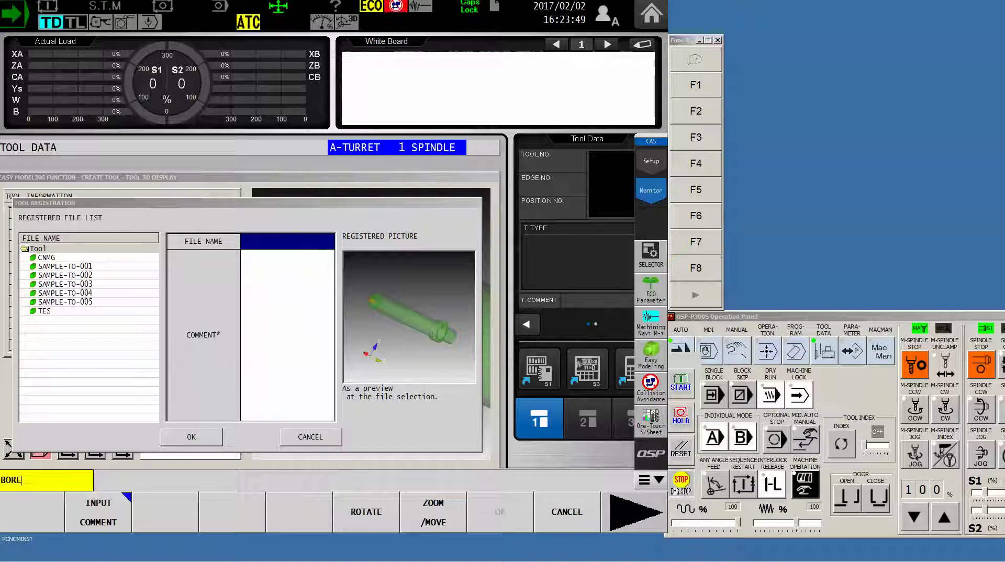
type("BAR C6")
key("Return")
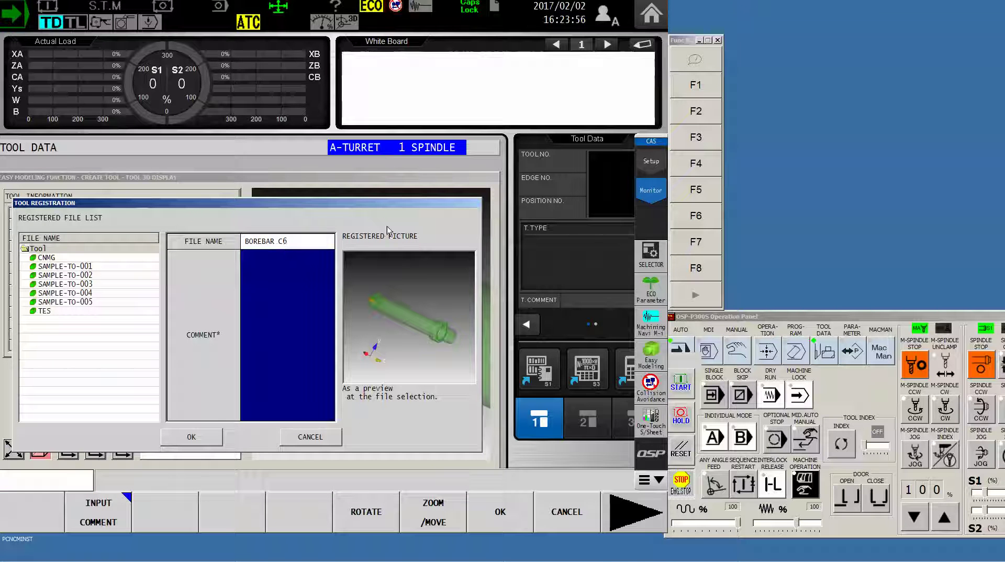
left_click(495, 513)
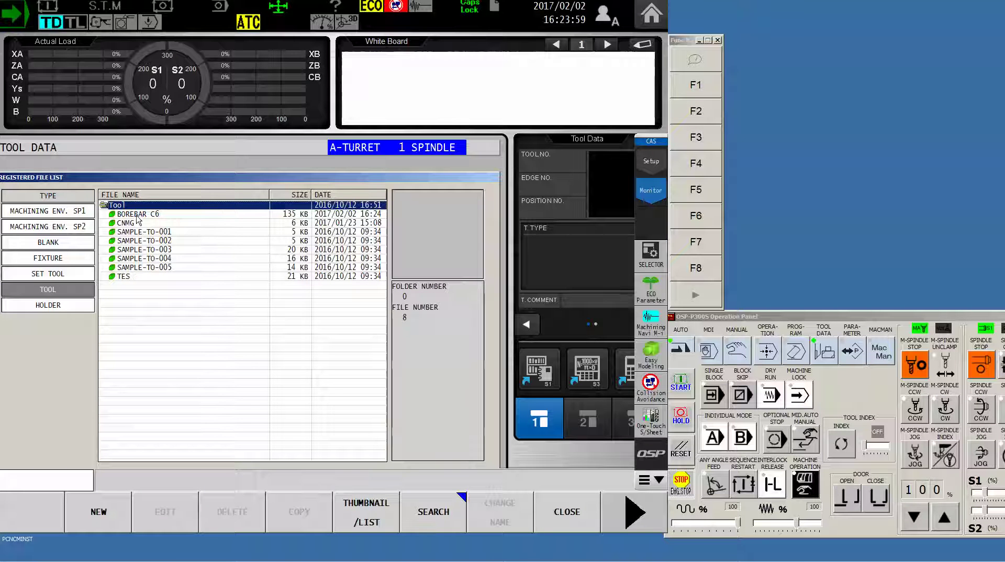
left_click(138, 214)
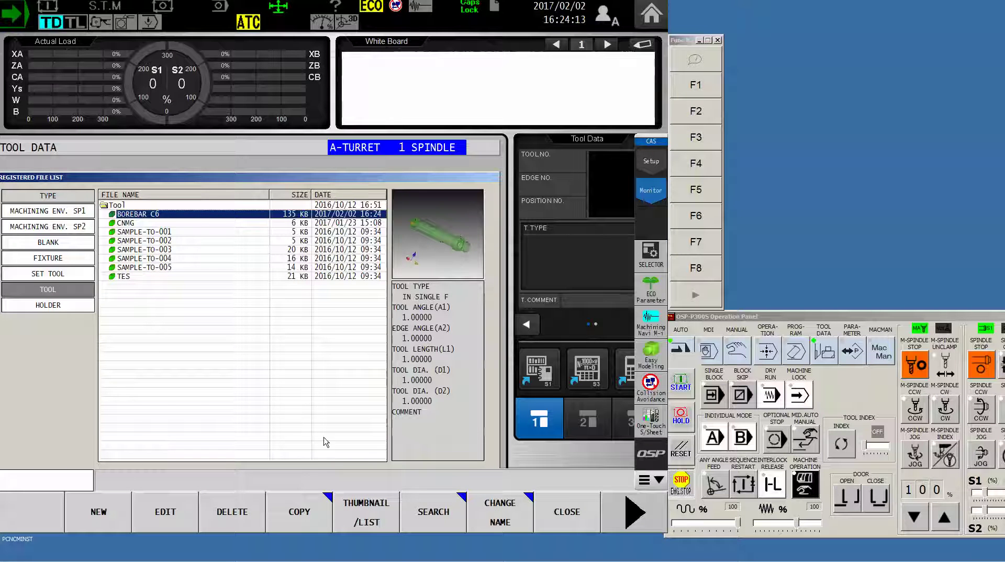
Leave the registered tool file list and bring up the turret tool registration options
left_click(567, 512)
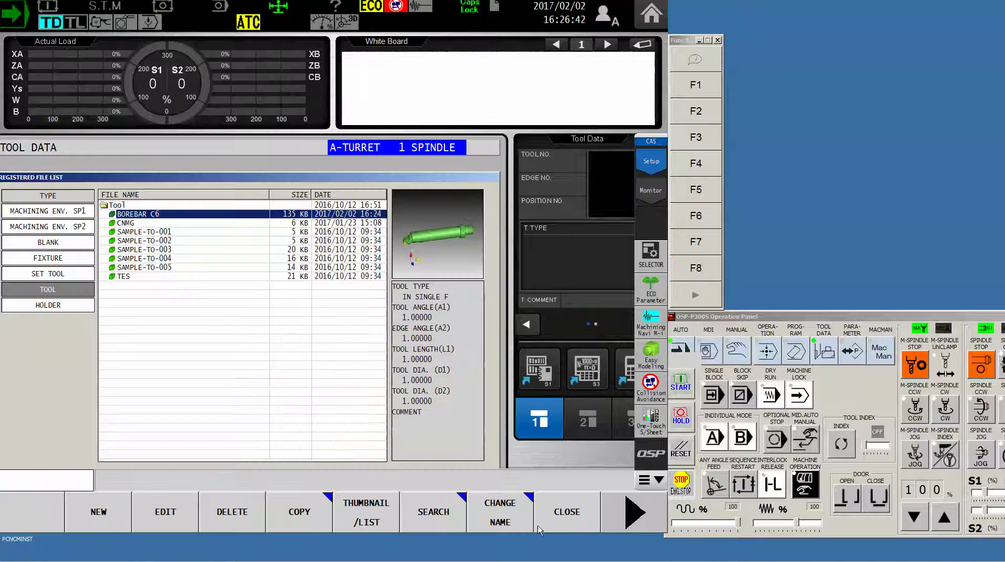
left_click(579, 512)
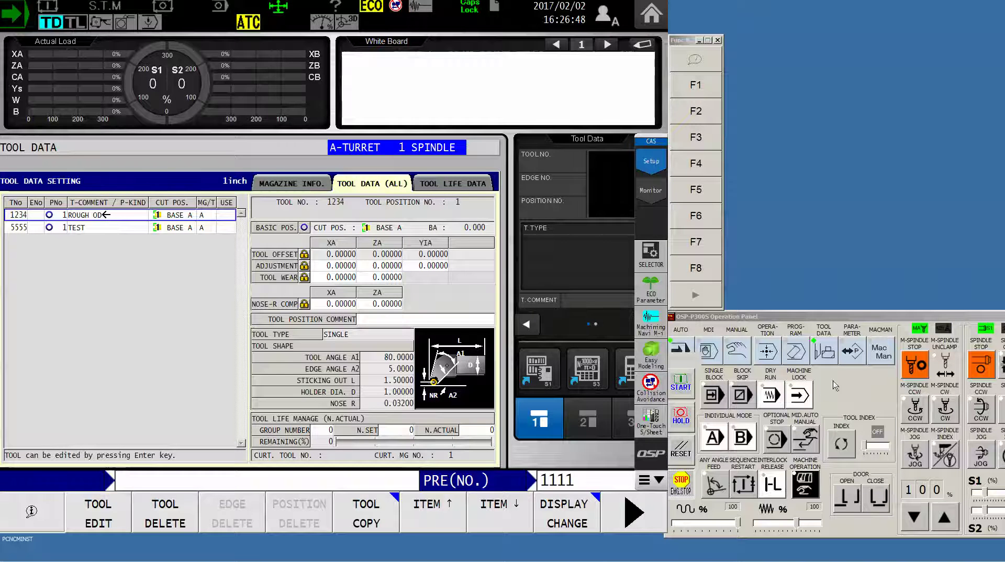
left_click(388, 237)
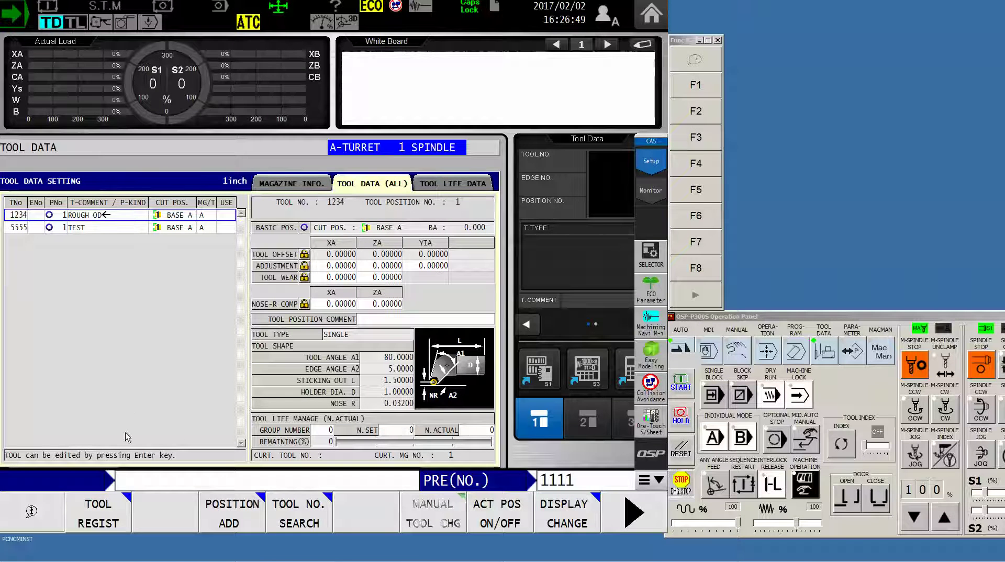
left_click(99, 518)
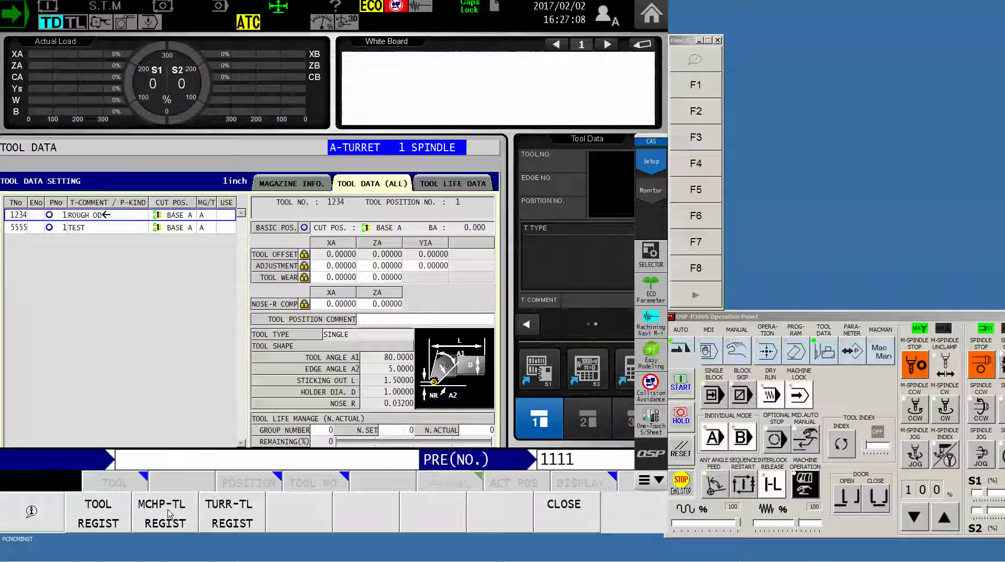
Enter new tool 1111 'BORE BAR' as a TURNING, WEIGHT TOOL with basic position BASE A
left_click(102, 519)
type("1111")
key("Return")
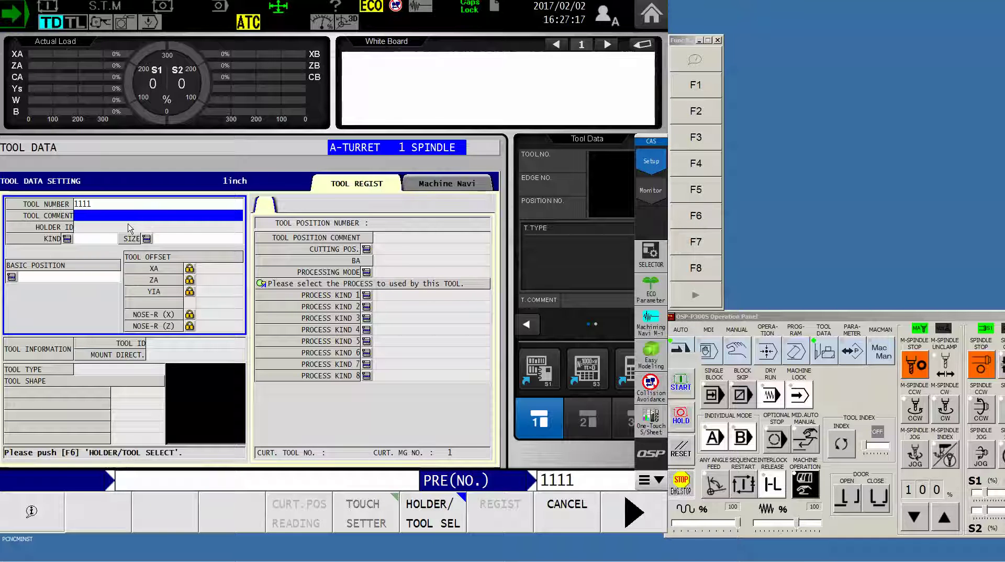
type("BORE BAR")
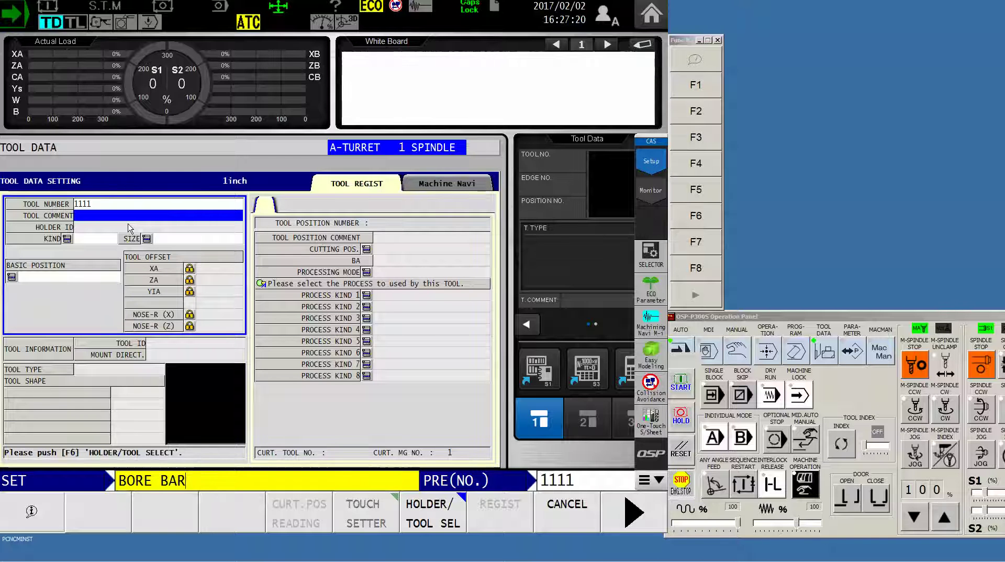
key("Return")
left_click(99, 513)
left_click(165, 521)
left_click(115, 519)
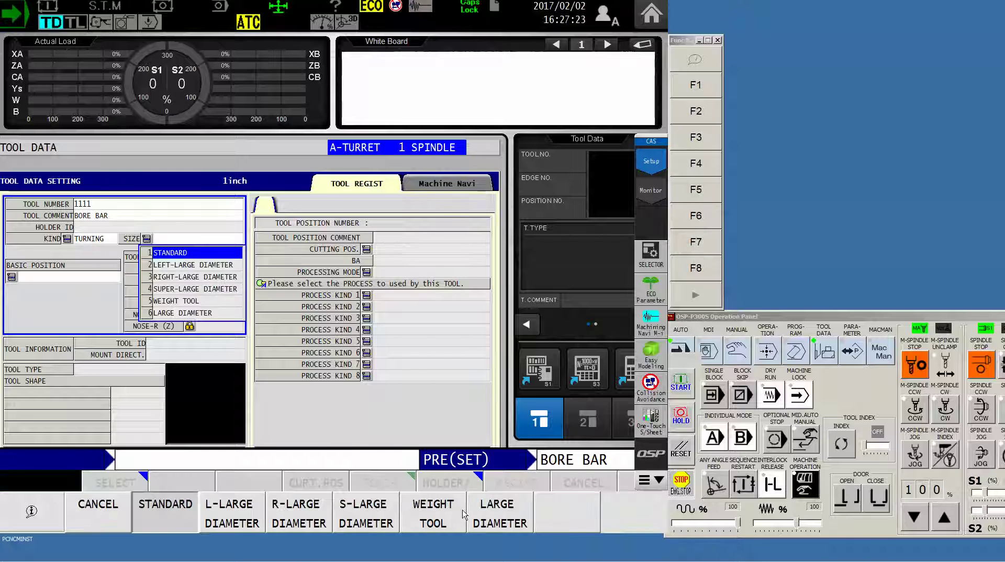
left_click(432, 520)
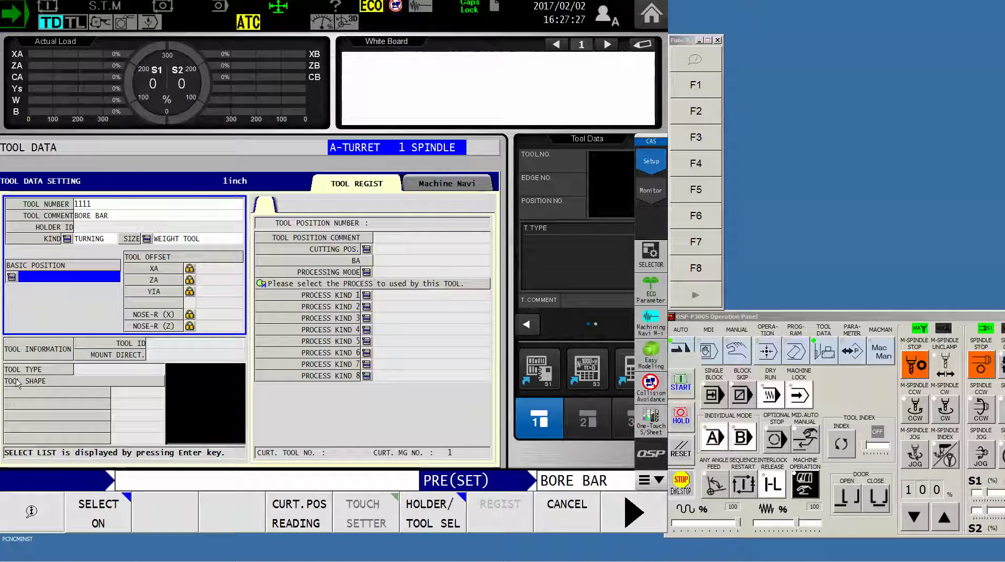
left_click(99, 513)
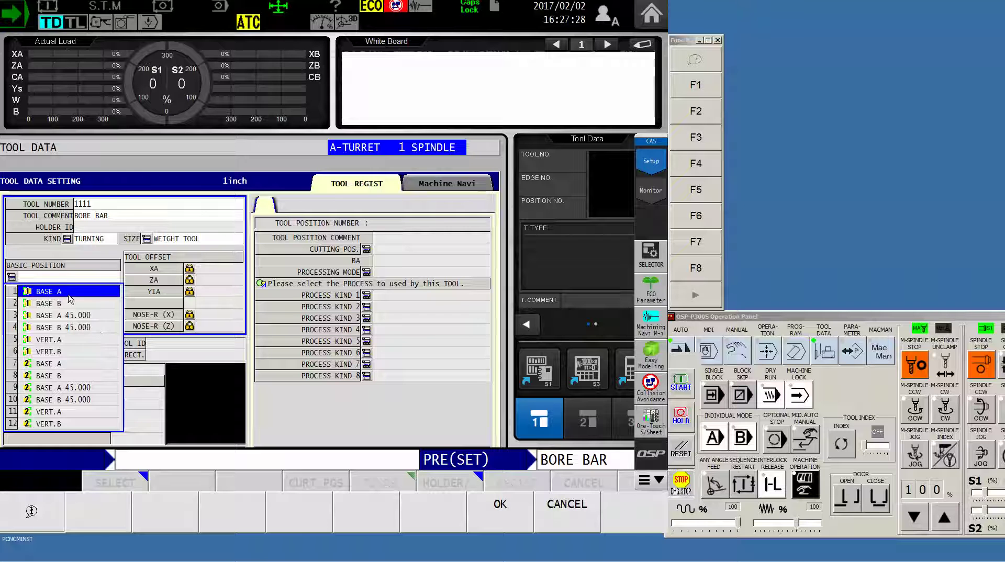
left_click(511, 517)
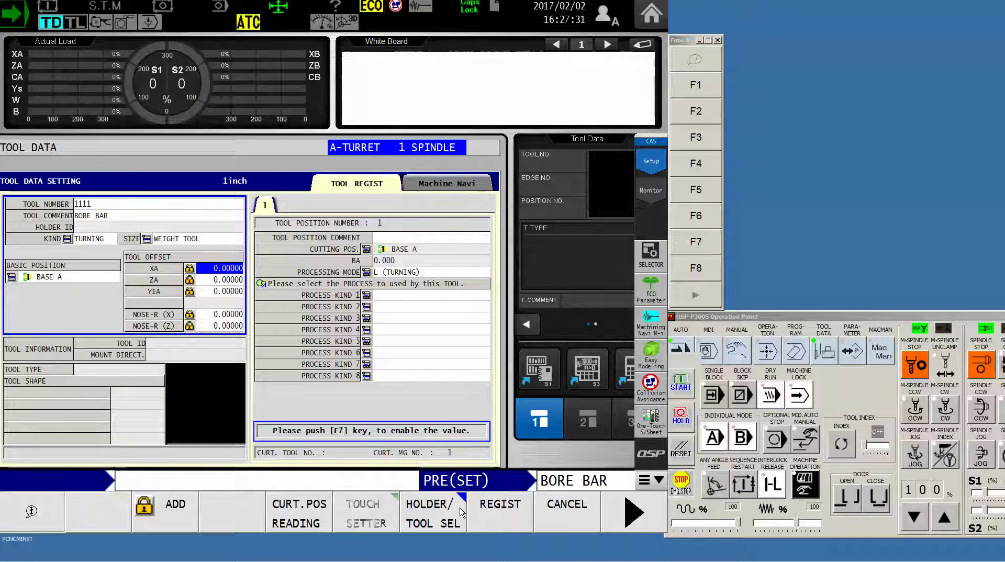
Load the BOREBAR C6 tool model for tool 1111 and register the tool
left_click(434, 515)
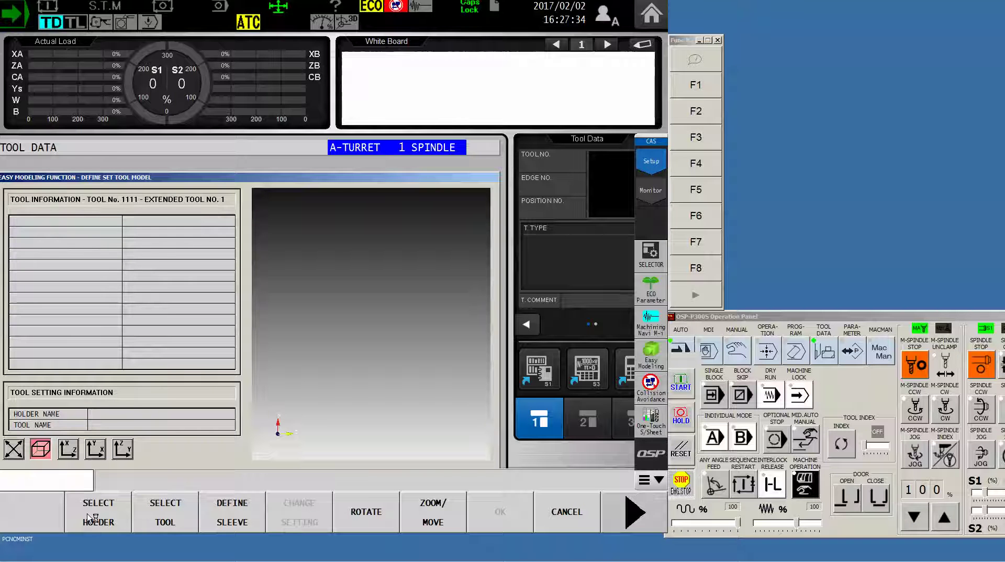
left_click(170, 507)
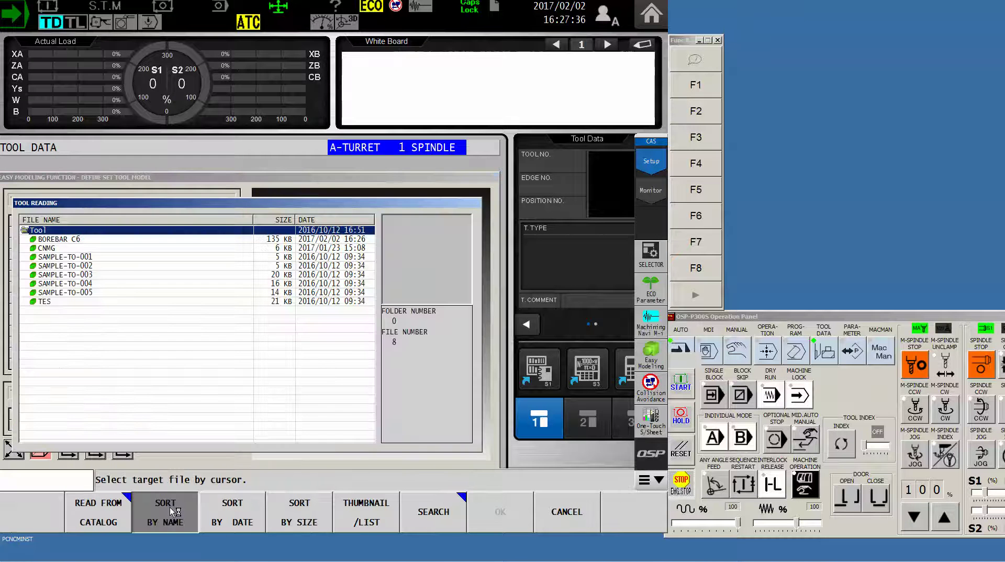
left_click(83, 239)
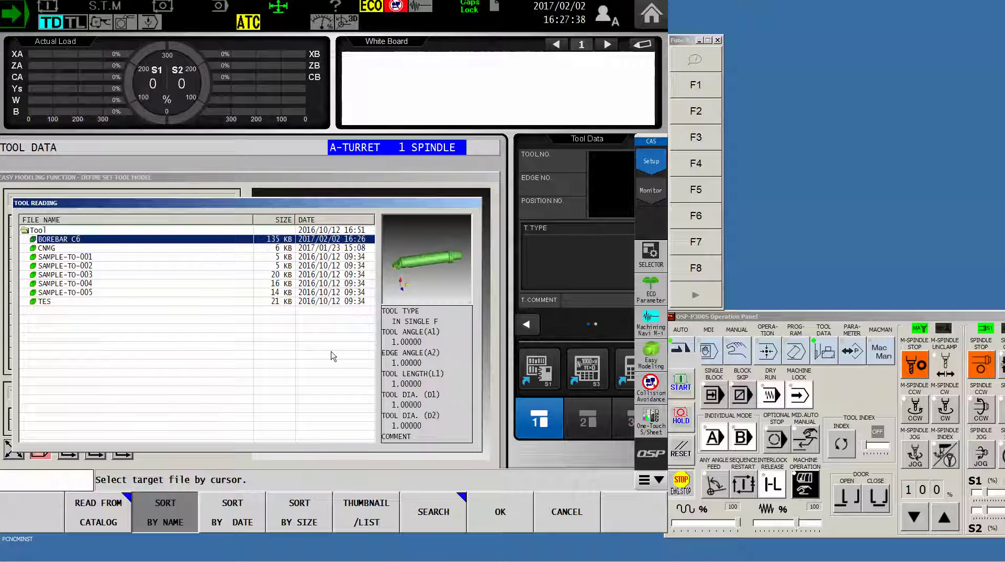
left_click(516, 518)
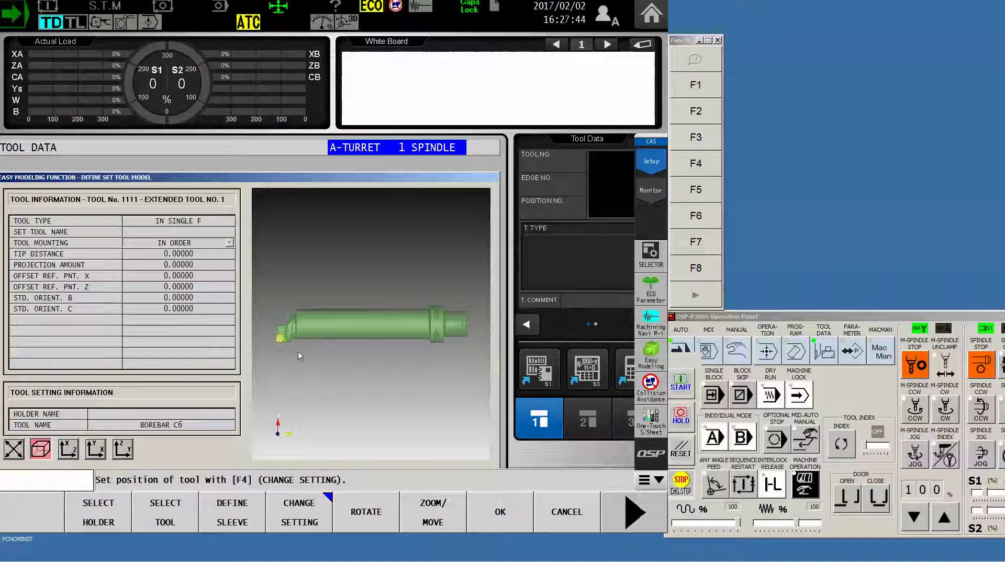
left_click(516, 520)
left_click(513, 523)
Confirm registration, attach tool 1111 to the turret, and view it in collision avoidance
left_click(442, 522)
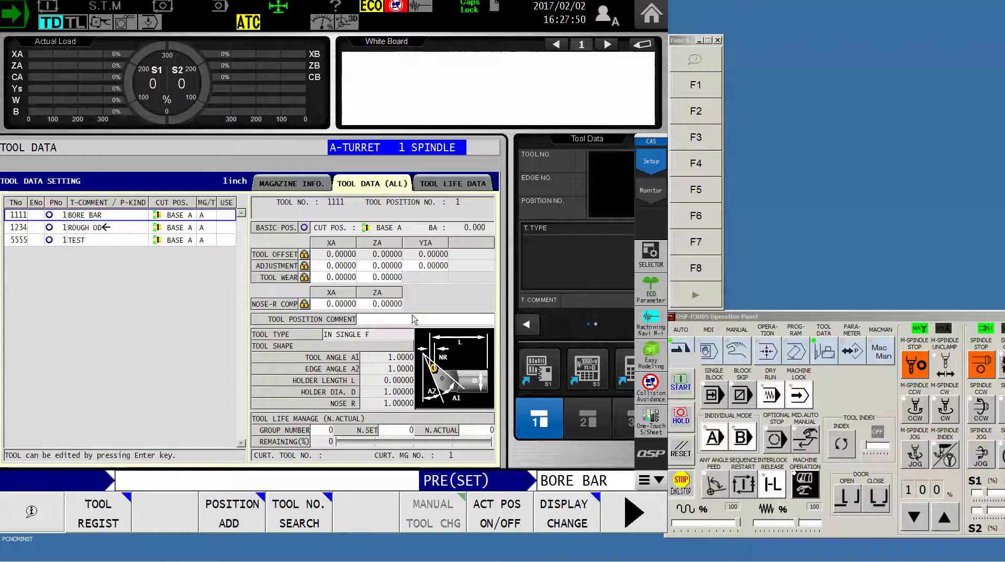
left_click(293, 185)
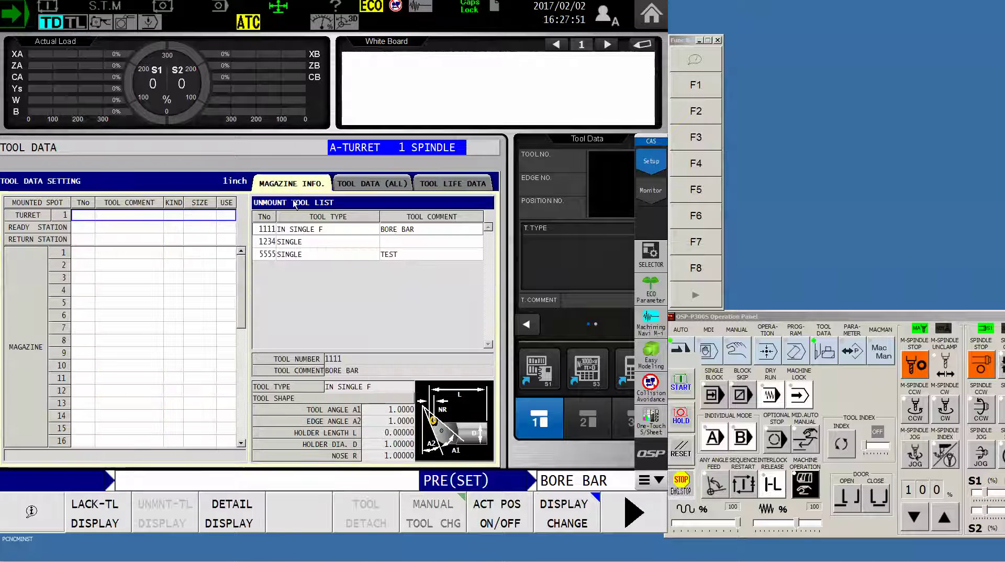
left_click(302, 230)
left_click(98, 513)
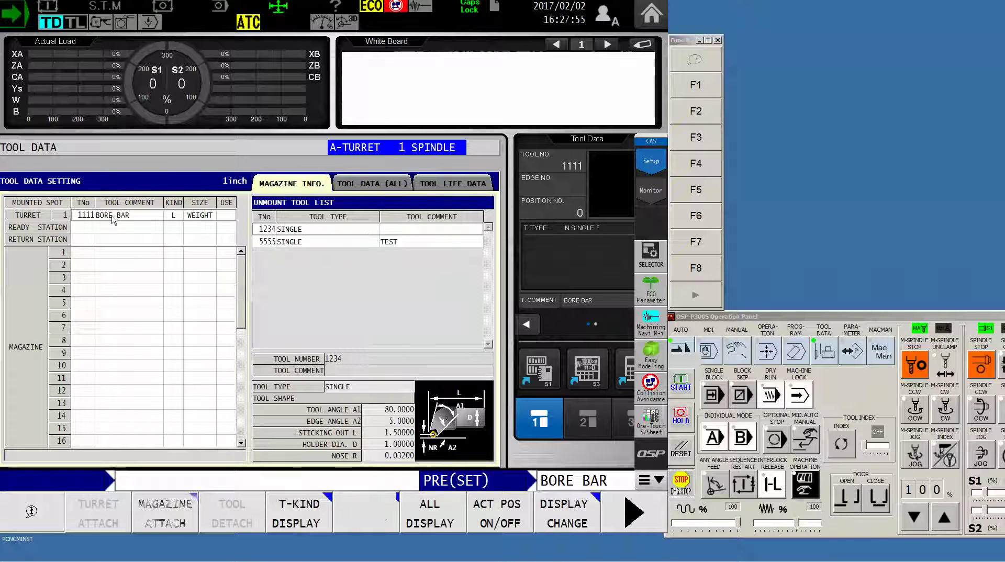
left_click(651, 393)
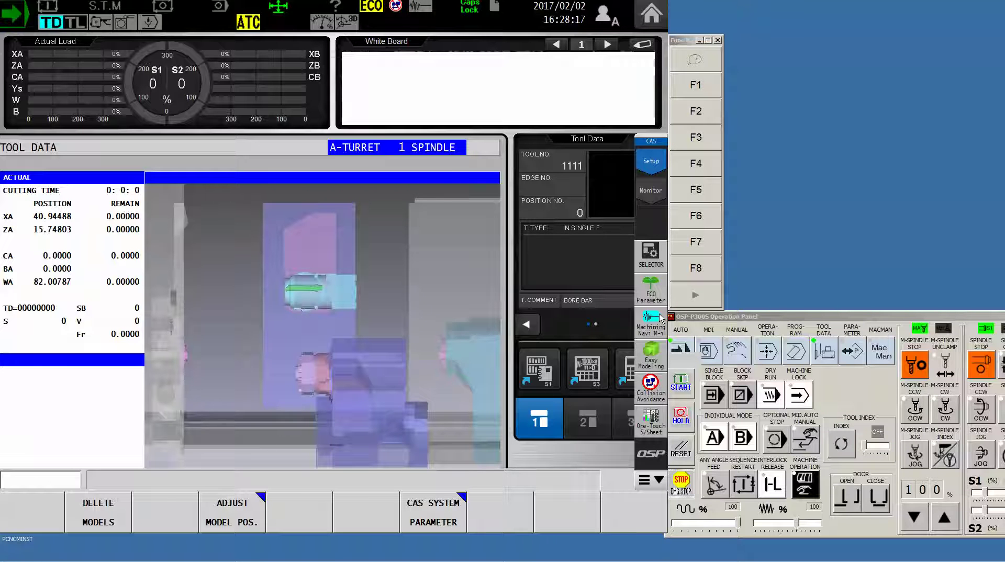
Make the machine fully opaque (0% transparency) in the collision-avoidance monitor
left_click(652, 197)
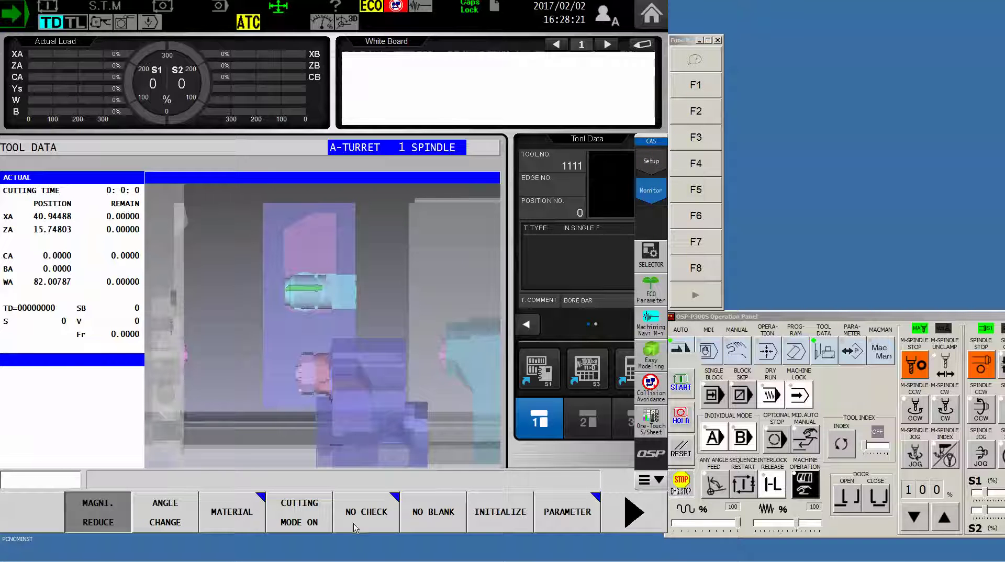
left_click(634, 512)
left_click(246, 518)
left_click(321, 383)
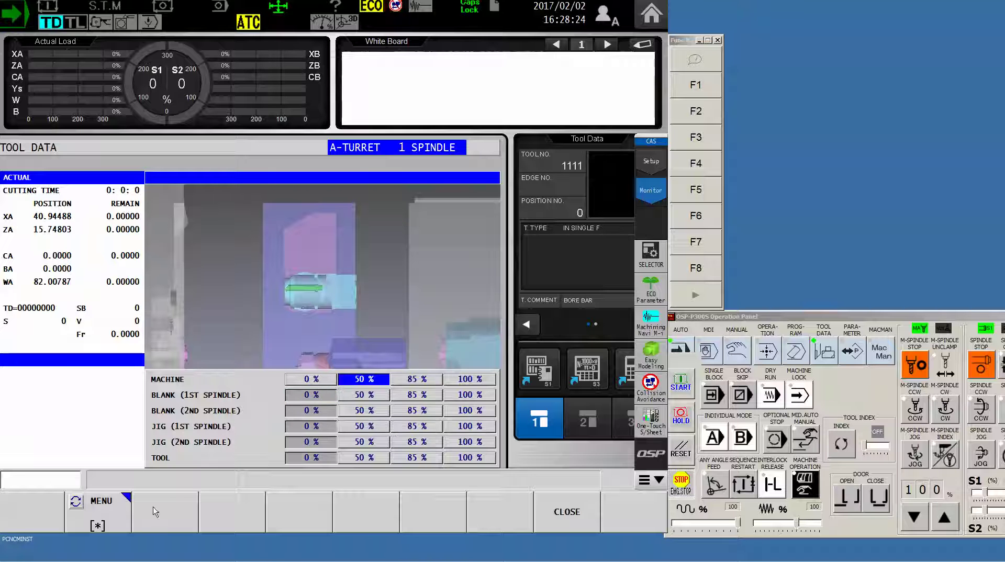
left_click(119, 508)
left_click(161, 518)
left_click(579, 521)
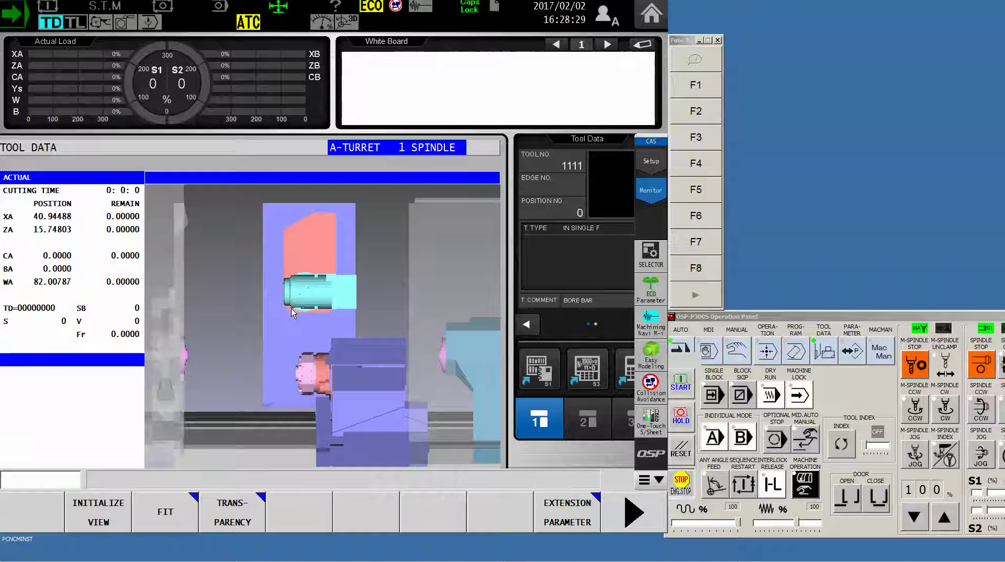
Return to the monitor and set the machine transparency back to 50%
left_click(823, 354)
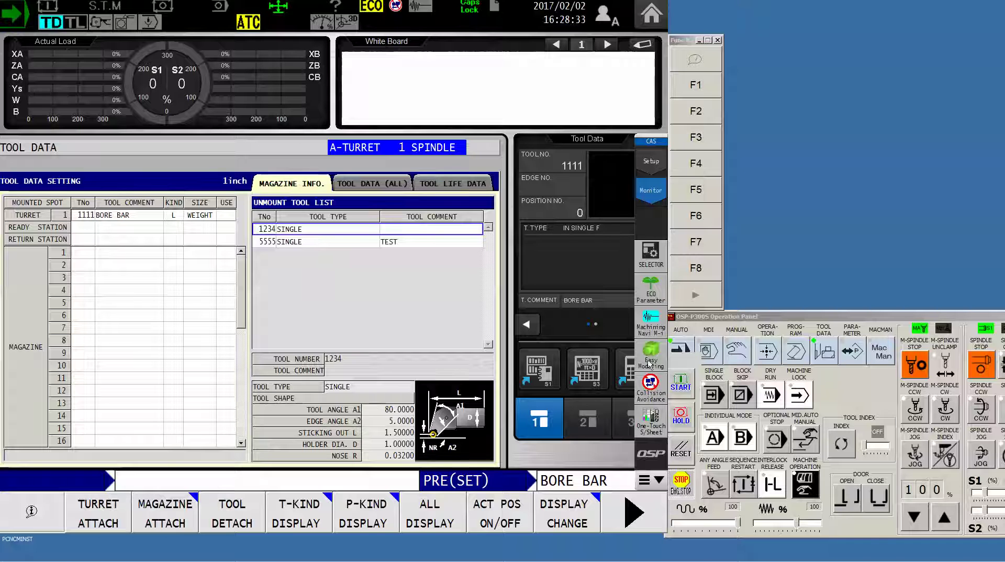
left_click(651, 386)
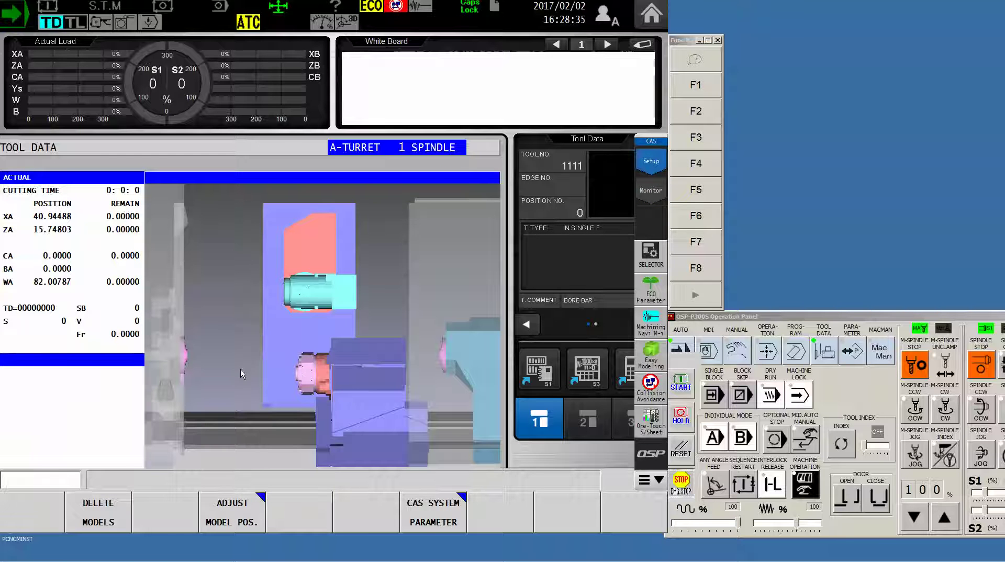
left_click(650, 192)
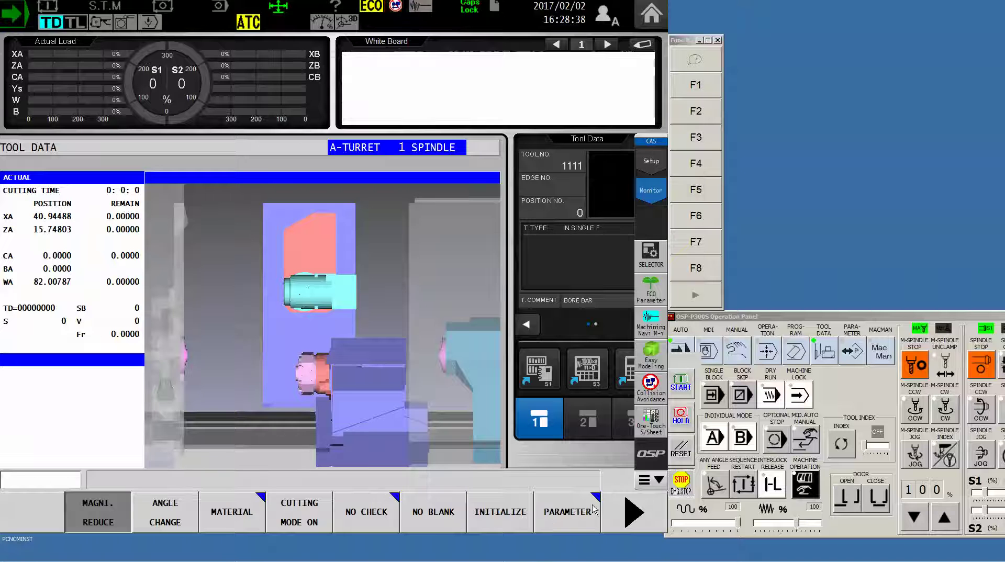
left_click(633, 512)
left_click(237, 522)
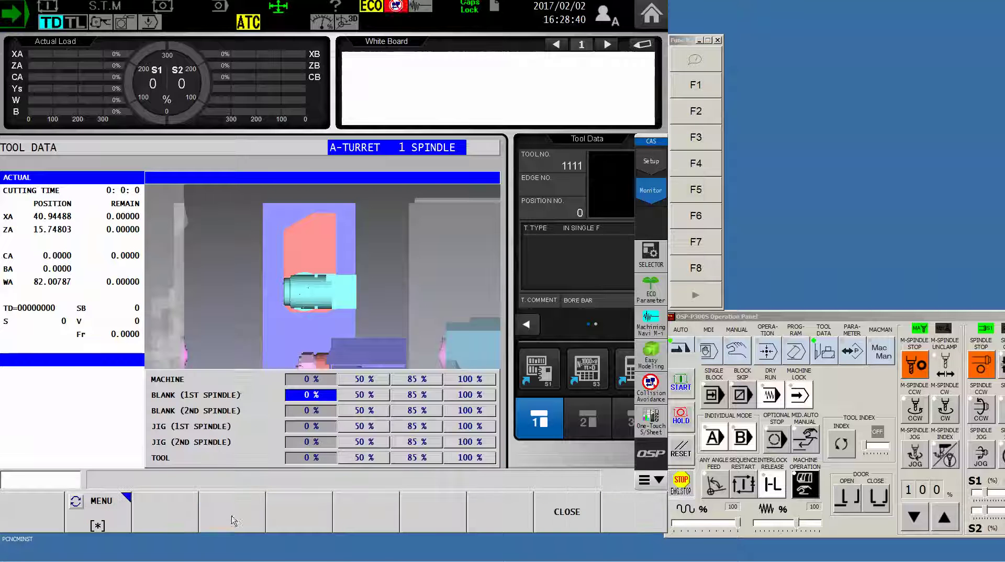
left_click(312, 379)
left_click(109, 527)
left_click(242, 523)
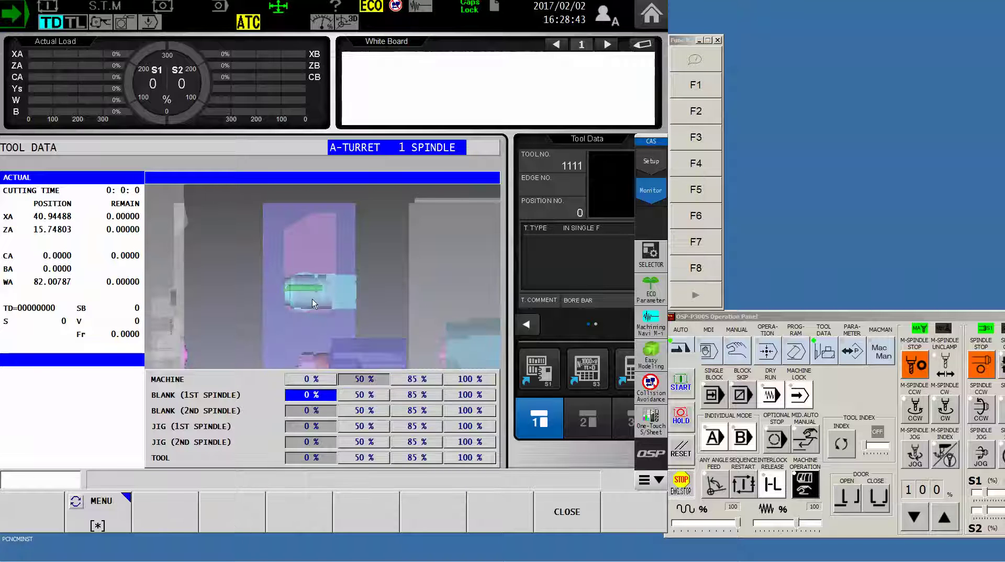
left_click(576, 526)
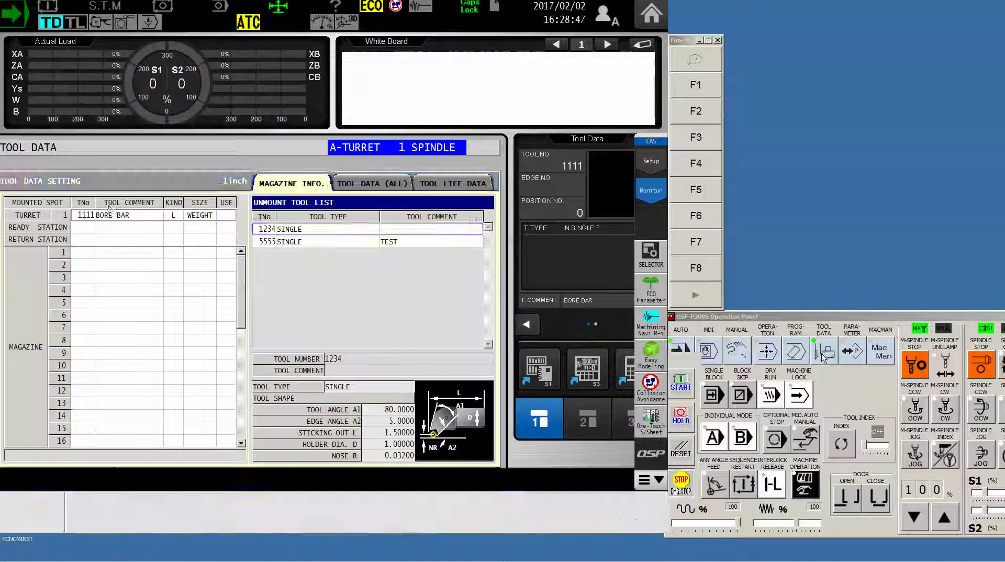
Detach tool 1111 from the turret and open its 3-D model definition for editing
left_click(824, 356)
left_click(108, 219)
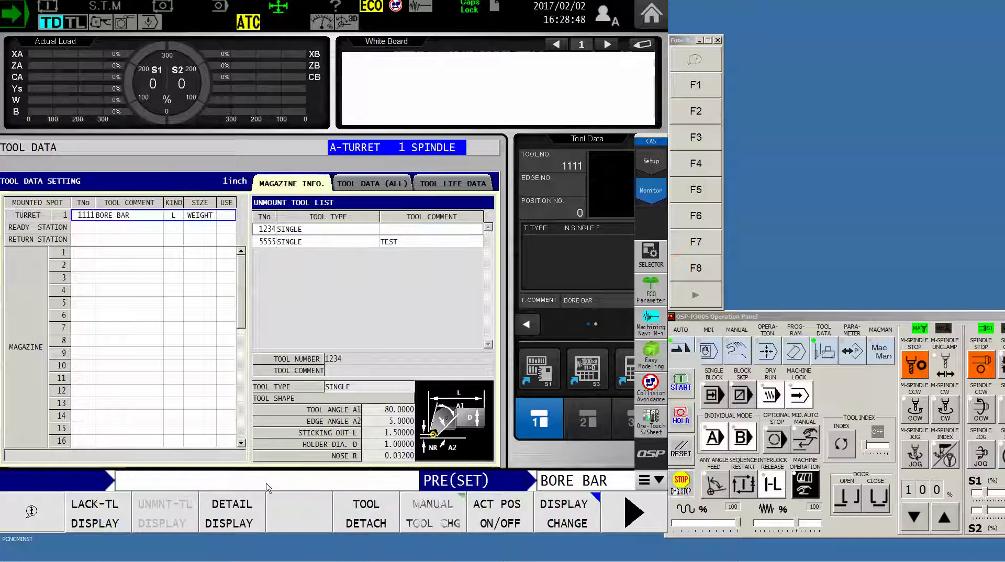
left_click(366, 524)
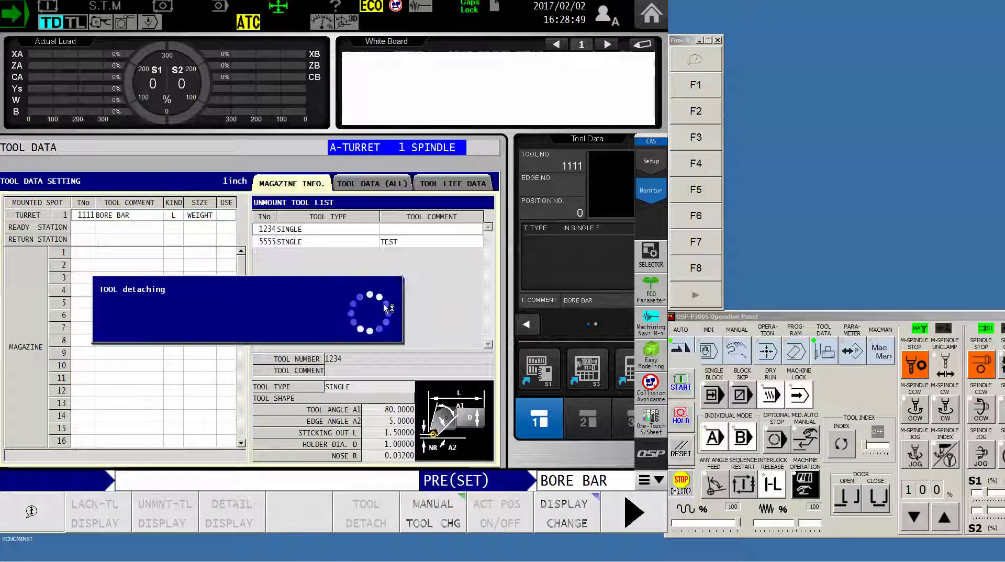
left_click(366, 186)
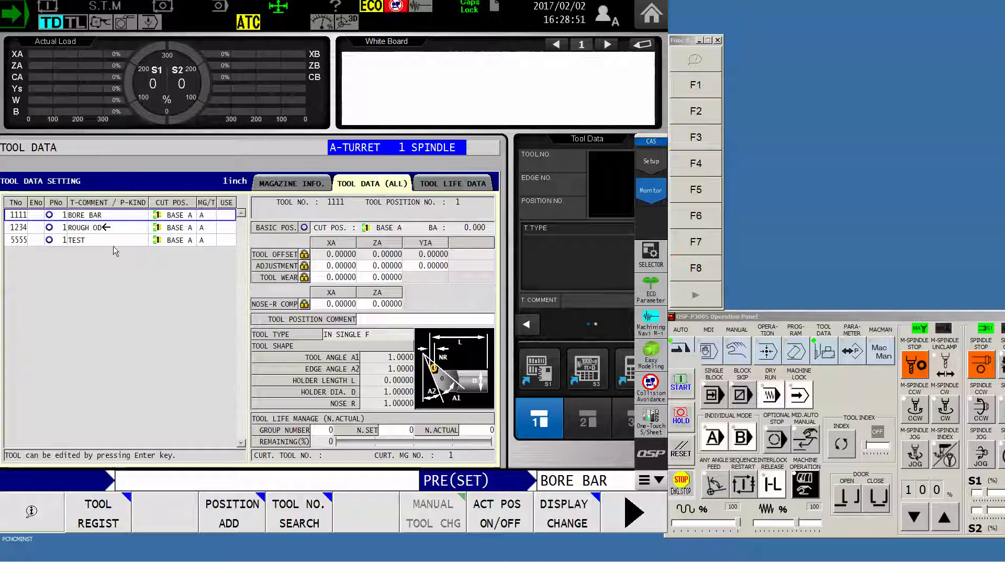
left_click(613, 521)
left_click(86, 519)
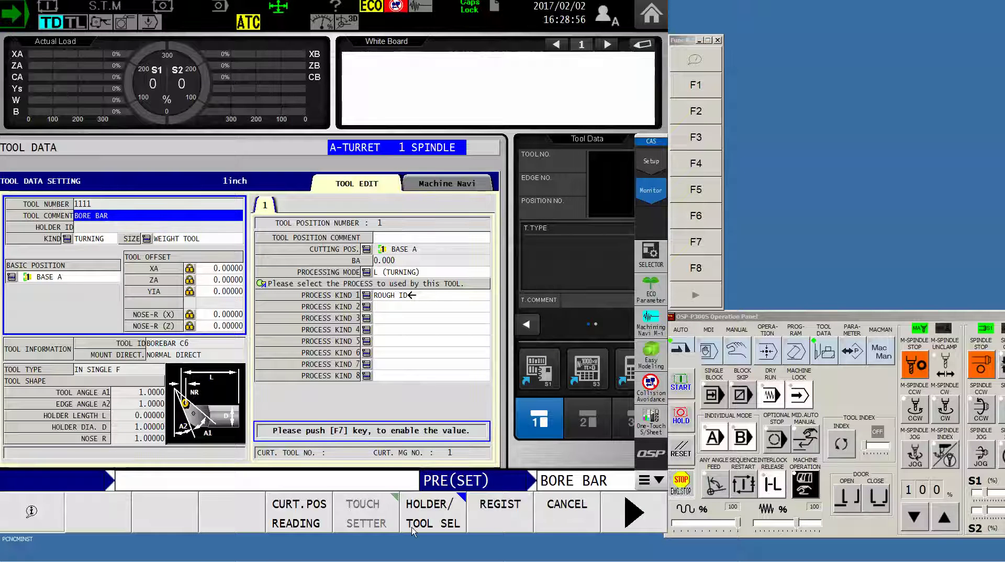
left_click(427, 520)
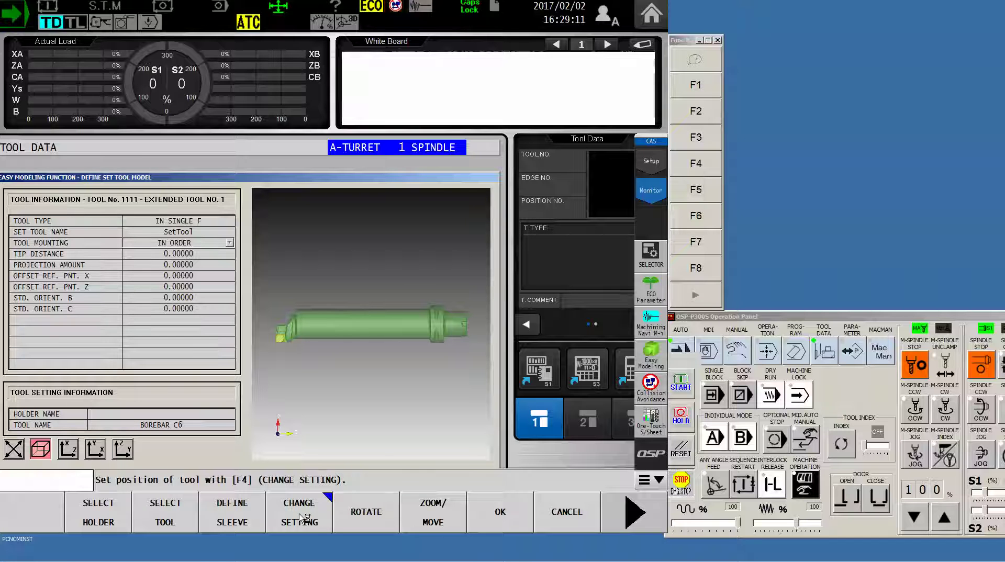
Set tool 1111 to mount IN REVERSE with tip distance -1.2 and projection amount 11
left_click(301, 518)
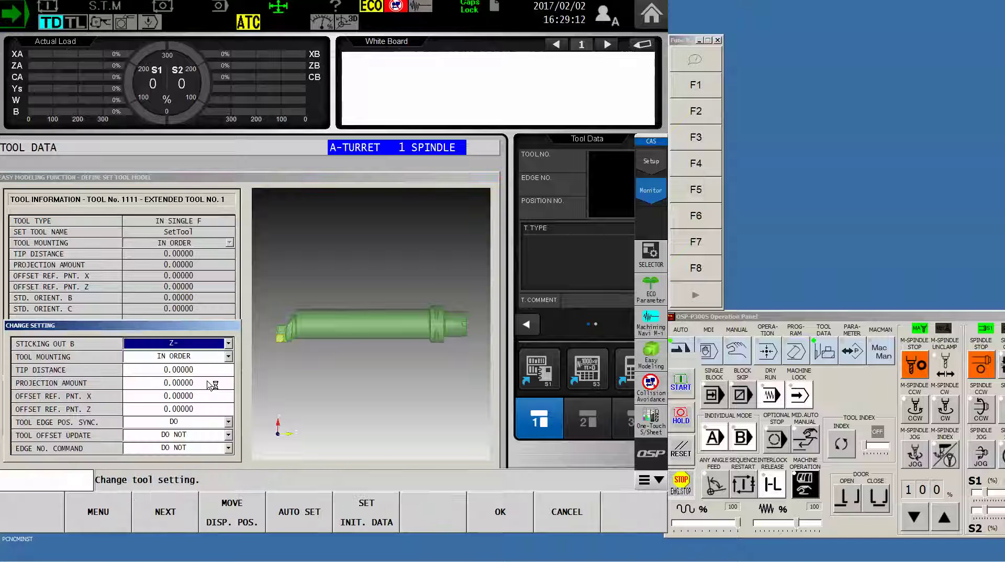
left_click(227, 357)
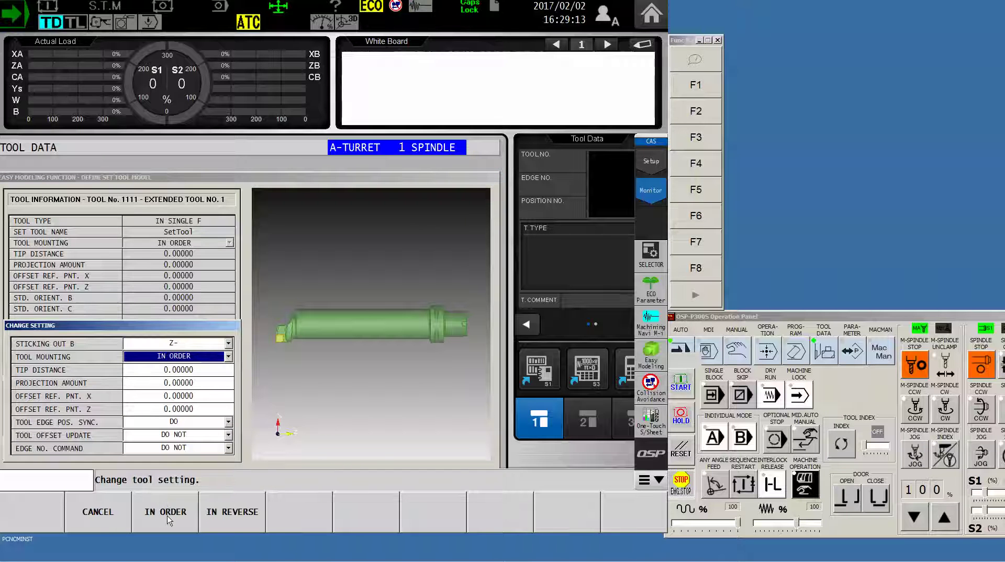
left_click(224, 523)
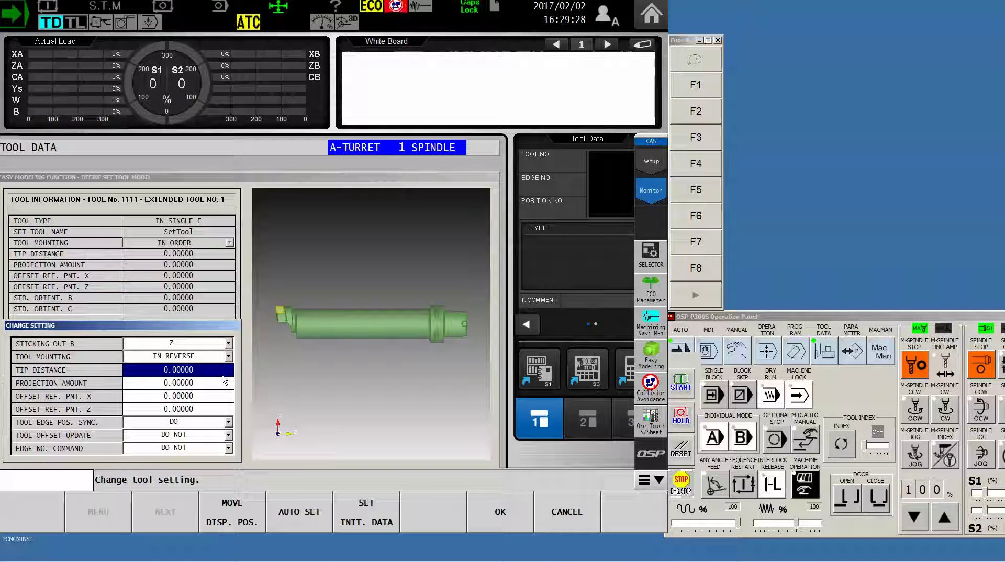
type("2")
key("Return")
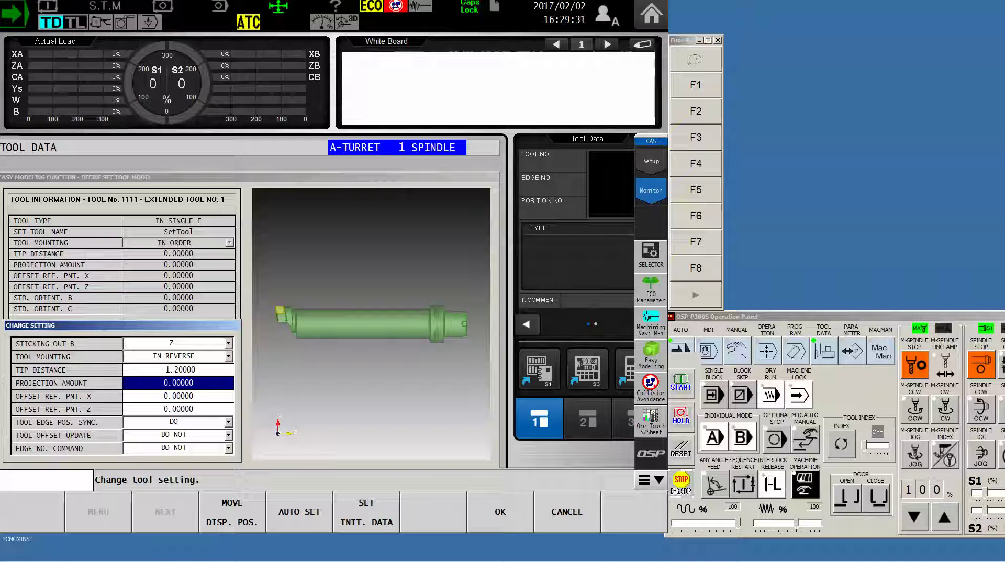
type("11.")
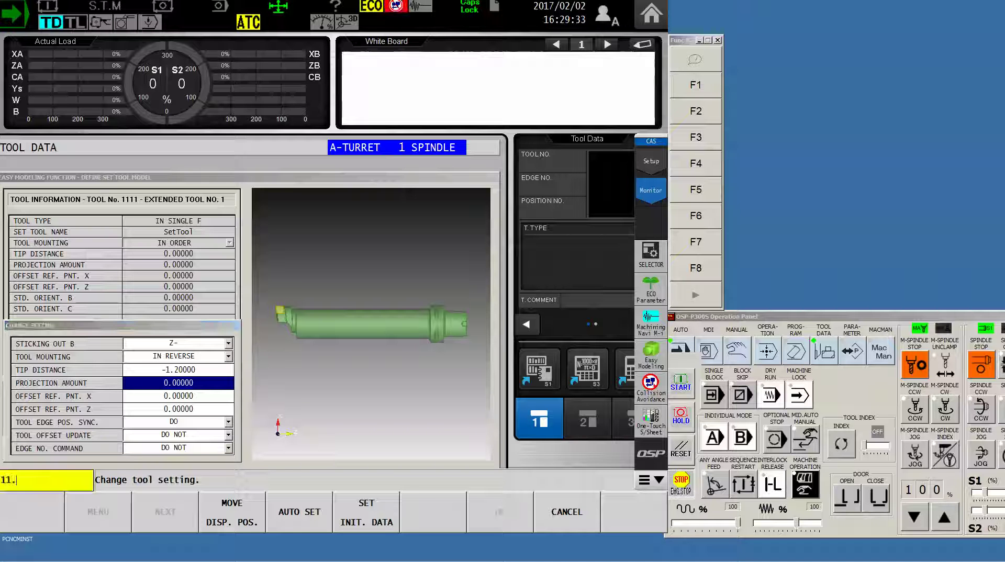
key("Return")
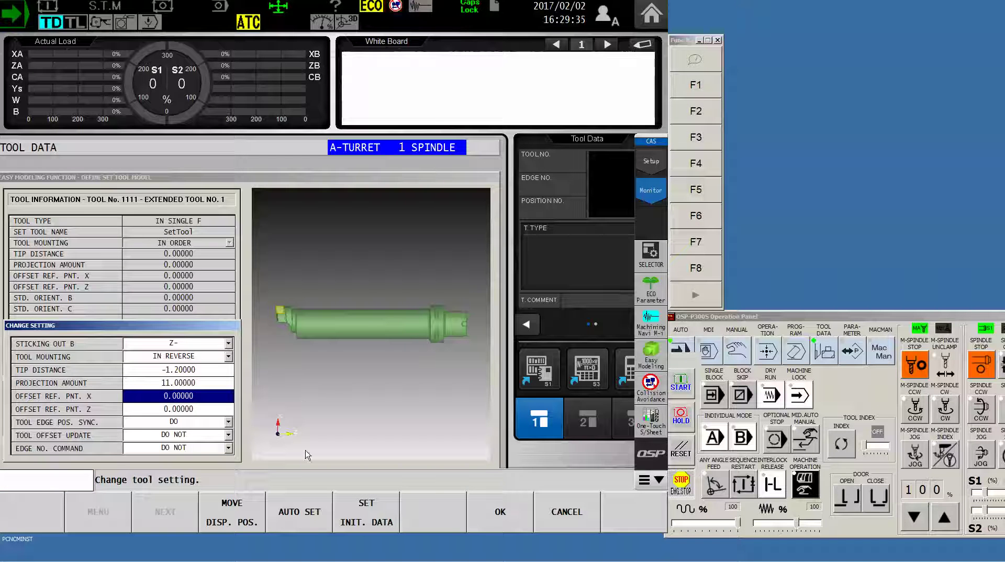
left_click(508, 523)
left_click(502, 520)
Save the edited tool 1111, reattach it to the turret, and check it in collision avoidance
left_click(499, 523)
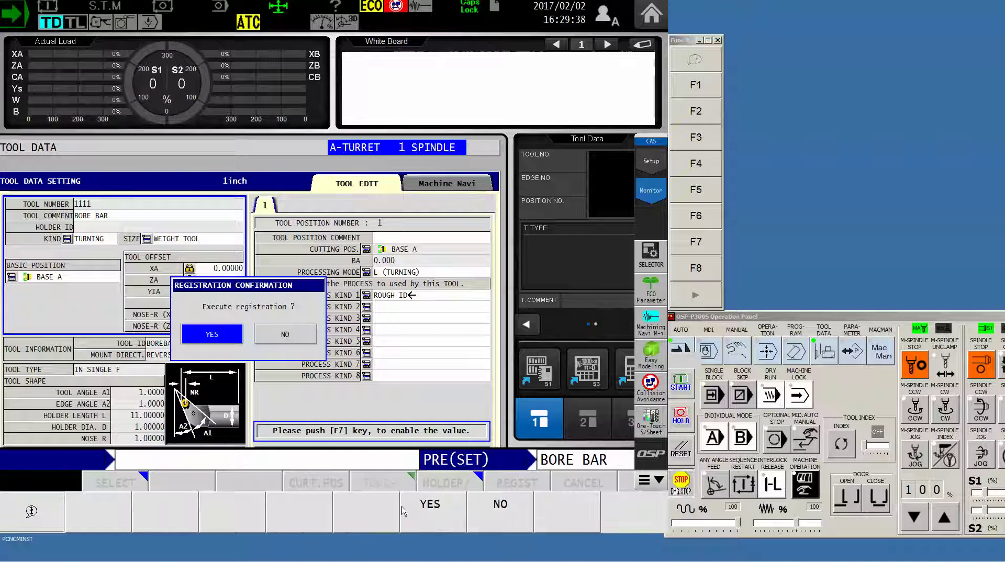
left_click(433, 520)
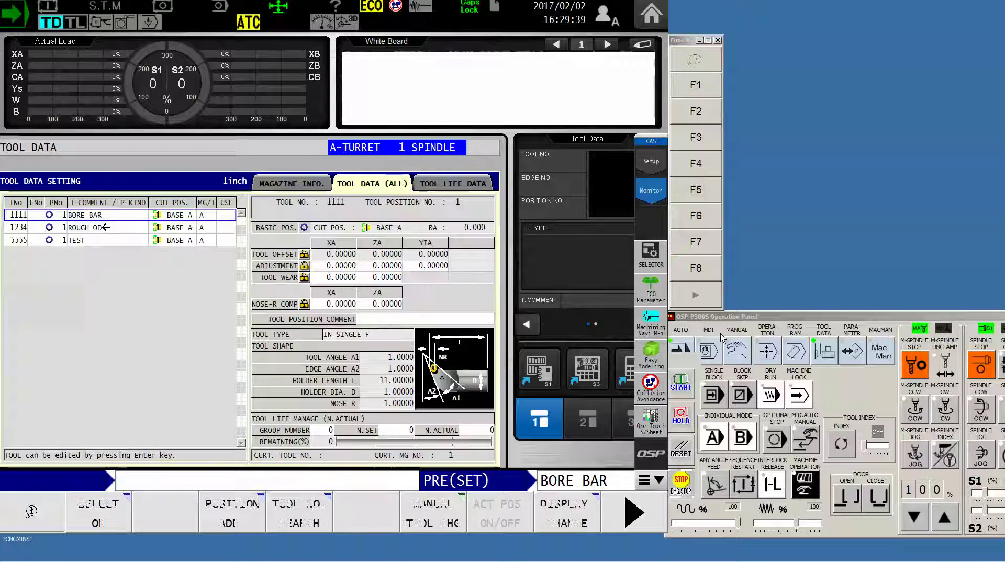
left_click(291, 183)
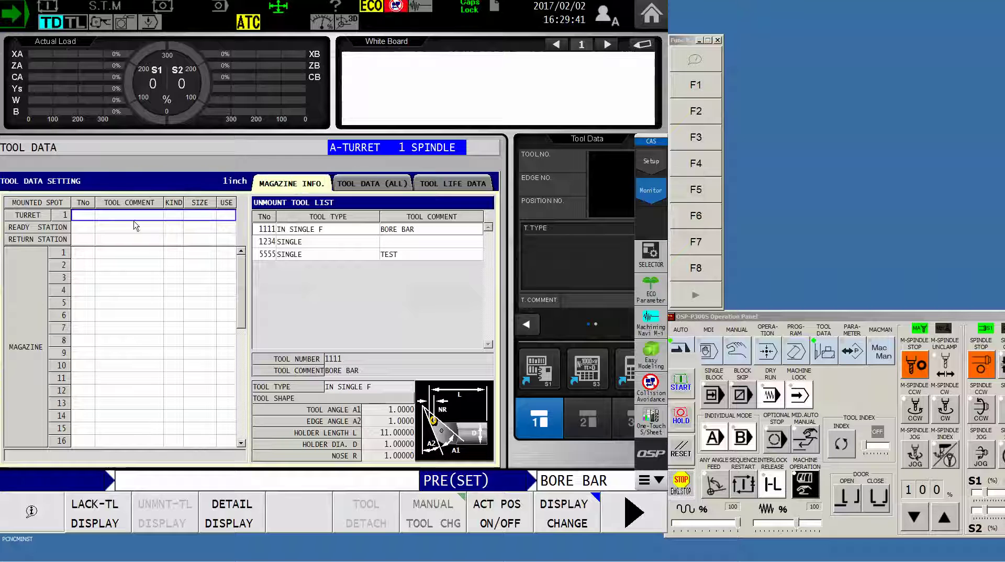
left_click(303, 233)
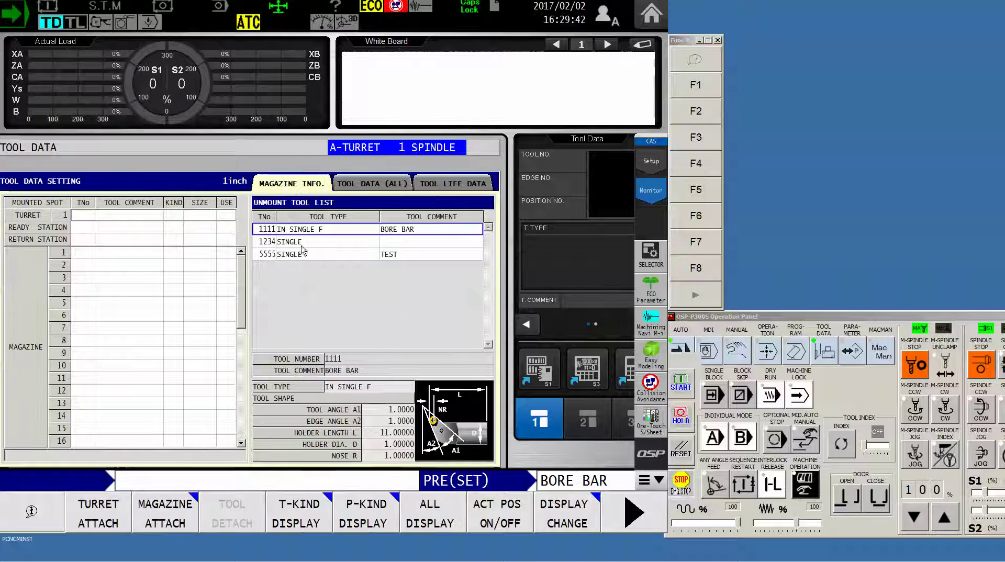
left_click(123, 515)
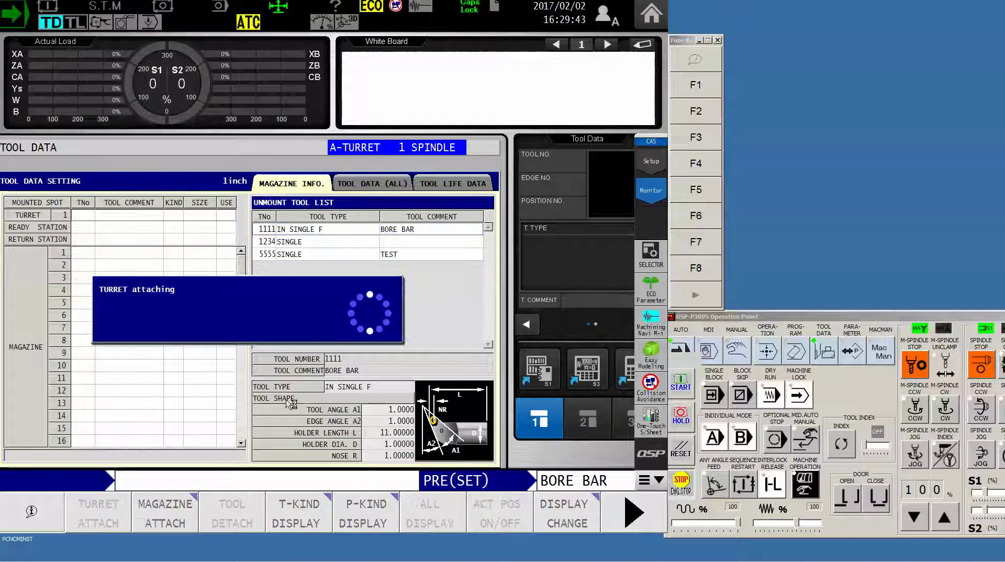
left_click(653, 387)
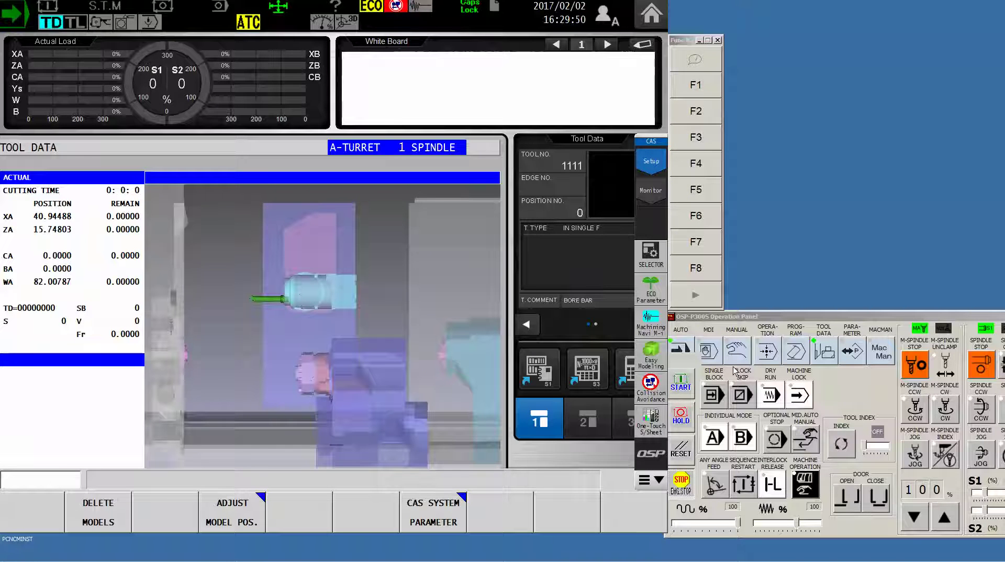
left_click(823, 351)
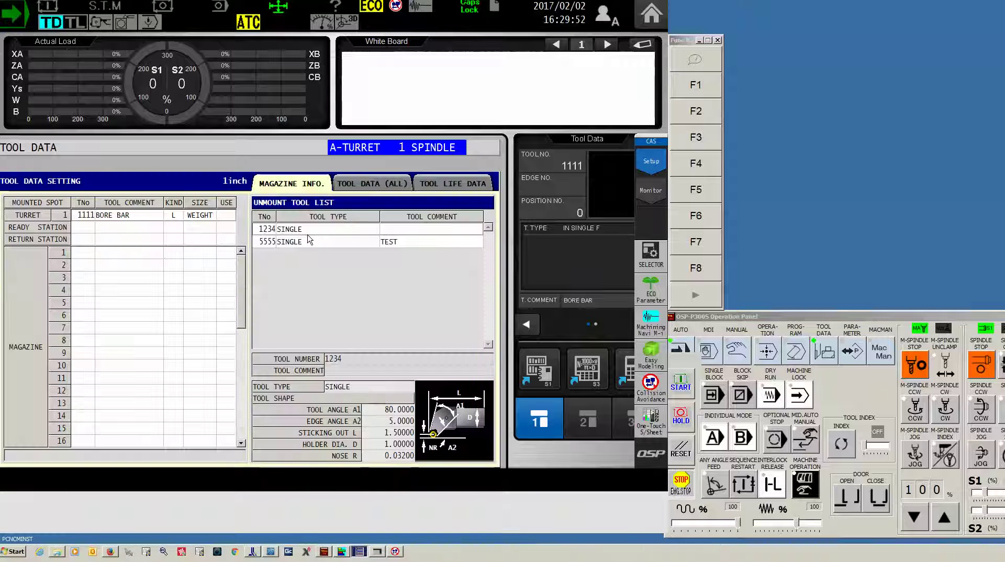
Detach tool 1111 and reopen its tool position settings for editing
left_click(366, 514)
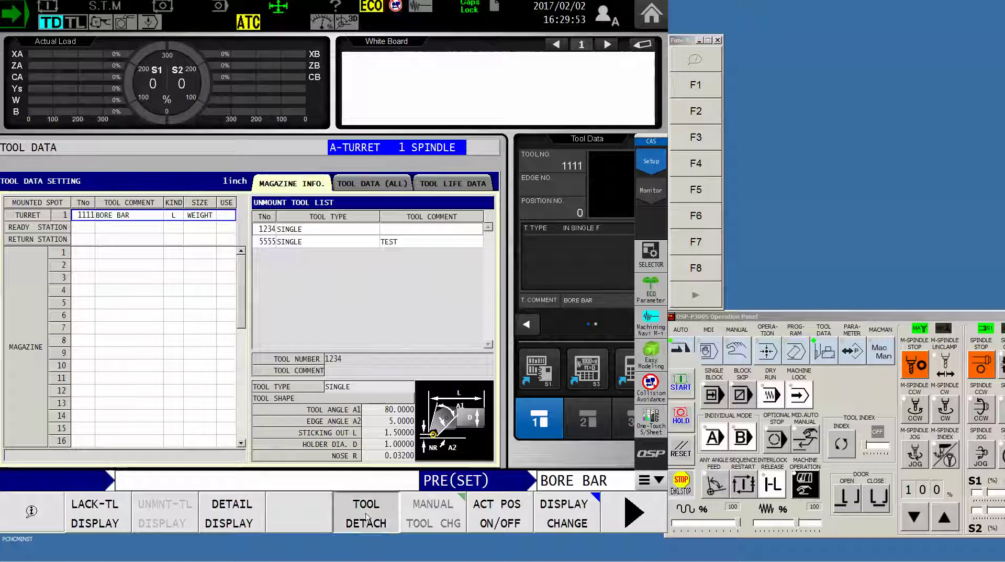
left_click(369, 185)
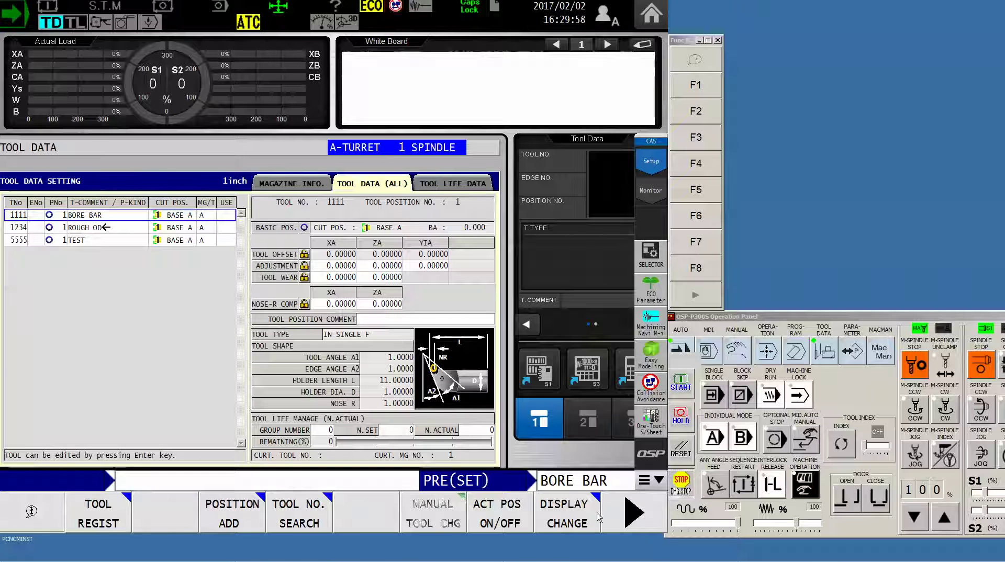
left_click(103, 515)
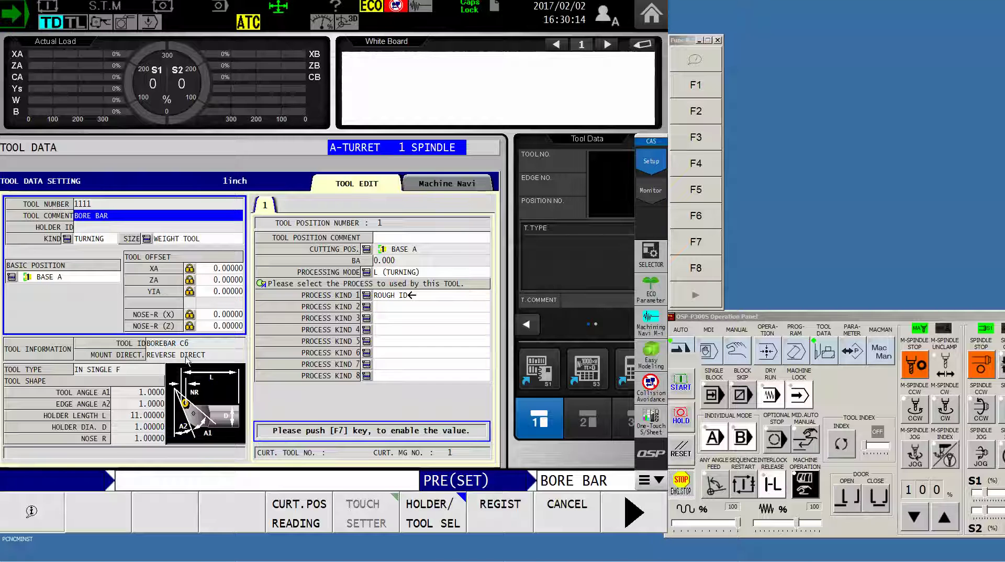
left_click(283, 510)
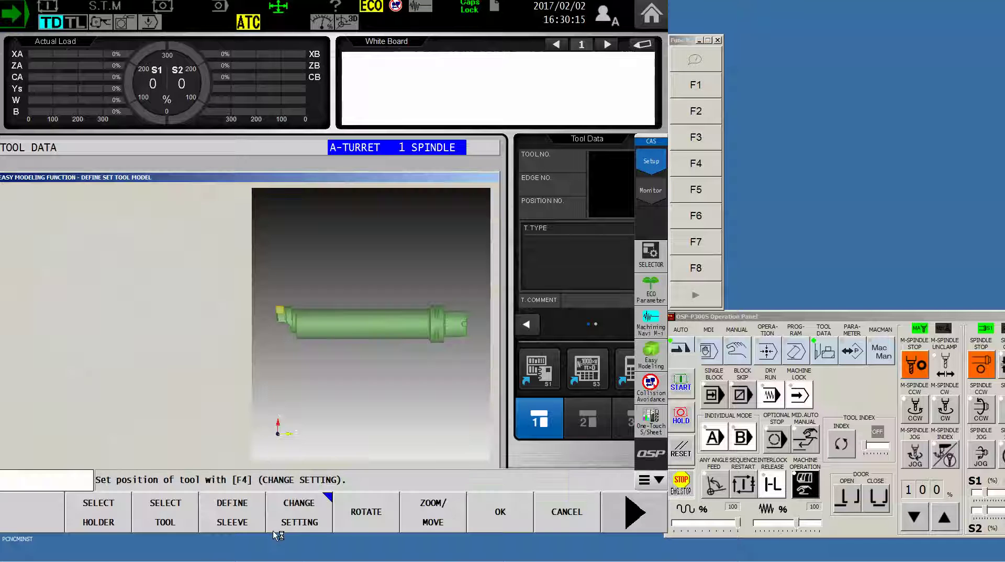
left_click(314, 526)
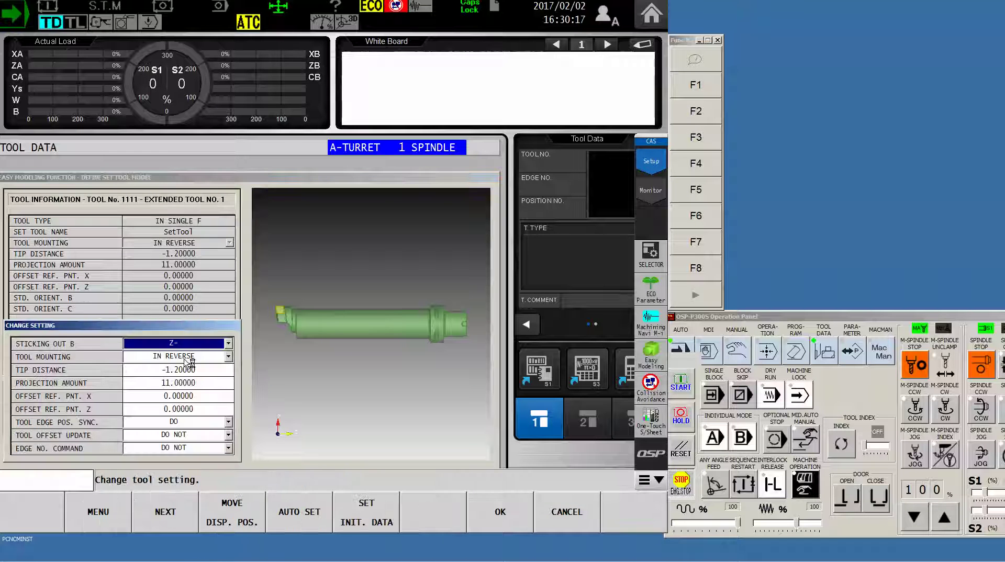
Change tool 1111's tip distance to 1.2 and save the tool data
left_click(194, 372)
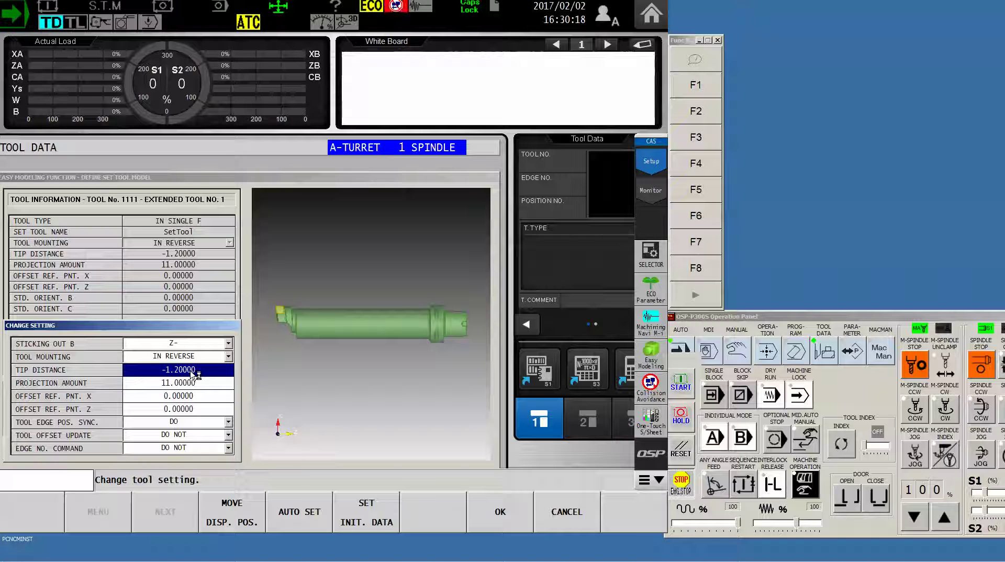
type("1.2")
key("Return")
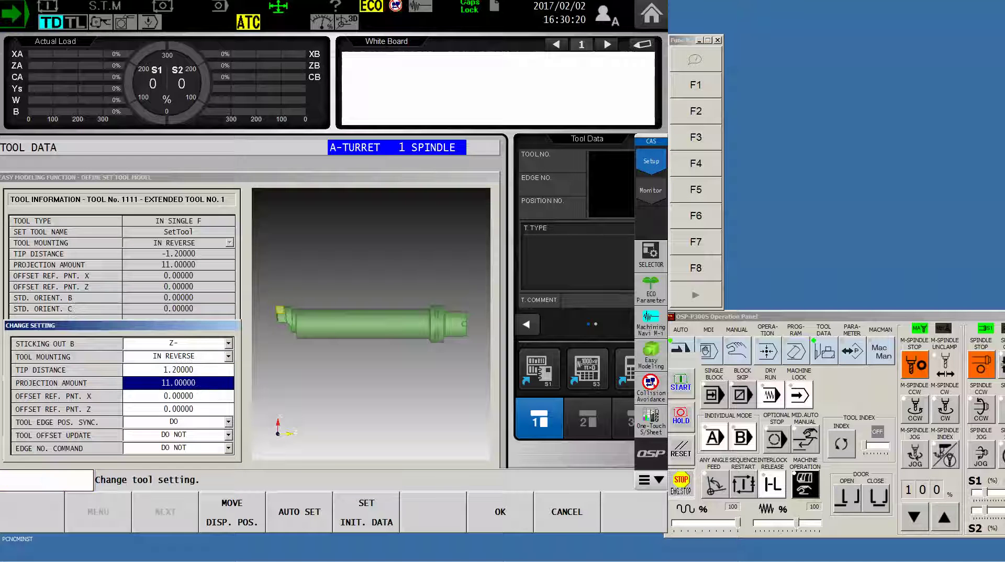
left_click(500, 513)
left_click(504, 520)
left_click(504, 520)
left_click(430, 520)
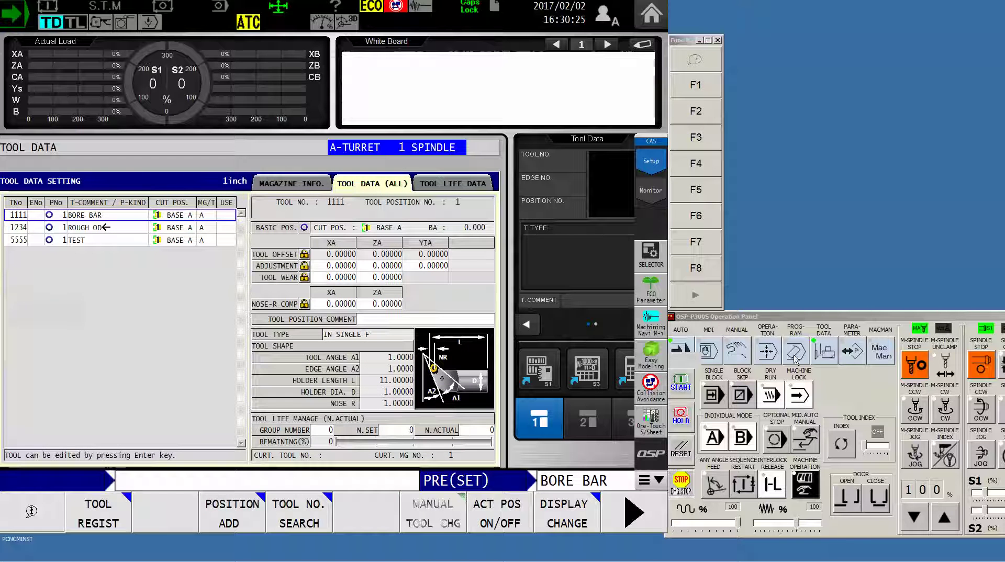
Remount bore bar 1111 on turret station 1 and display it in the collision-avoidance view
left_click(816, 358)
left_click(292, 183)
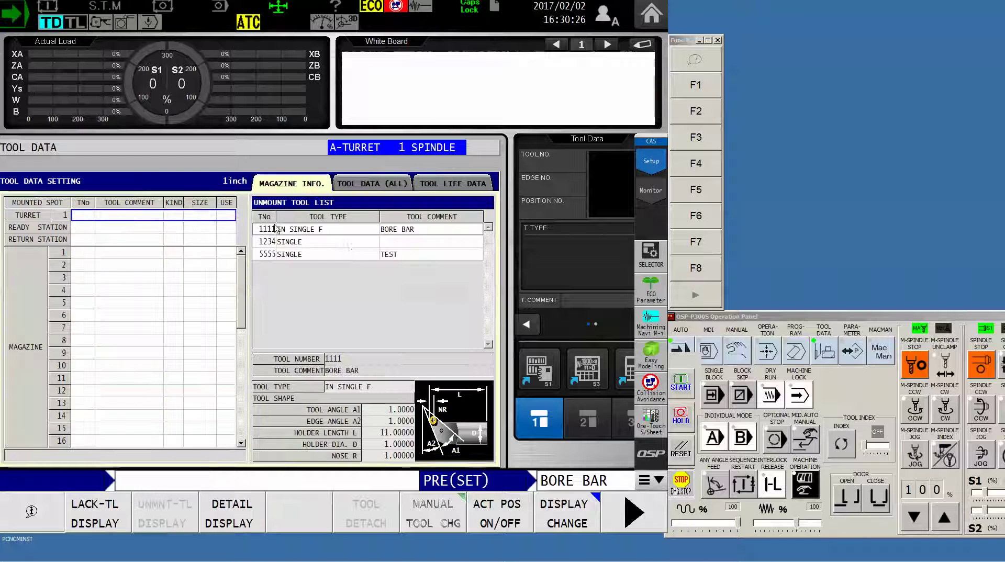
left_click(325, 230)
left_click(104, 518)
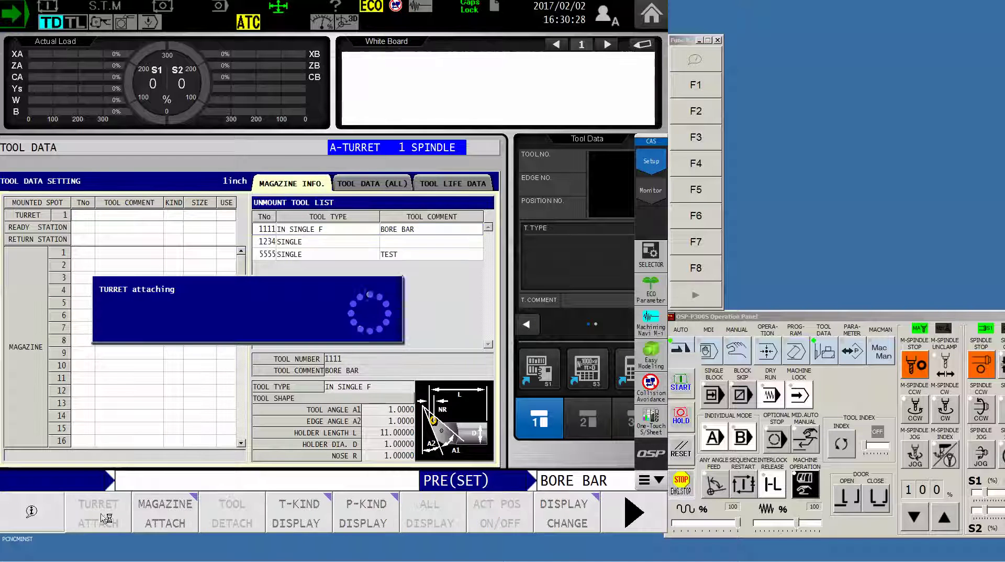
left_click(655, 398)
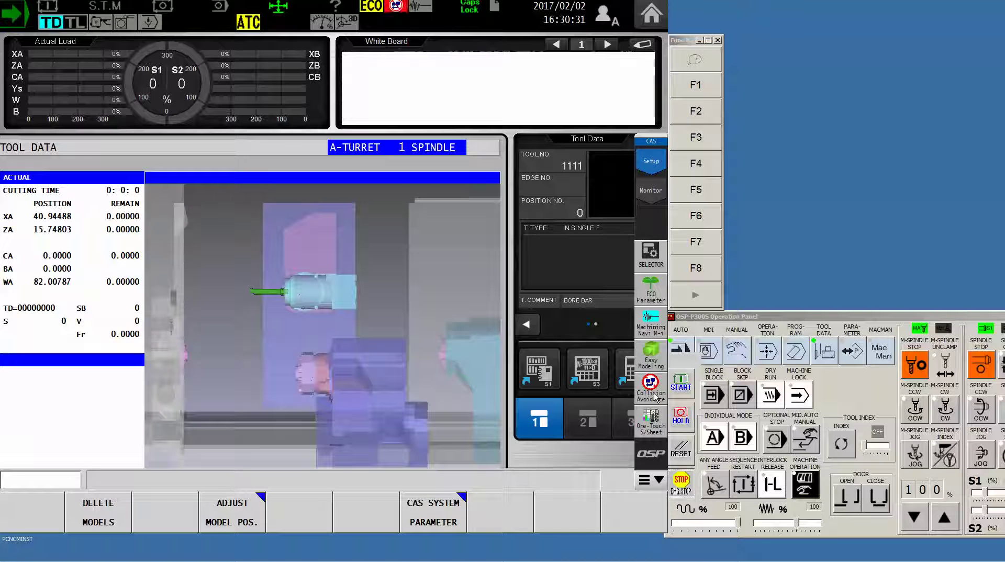